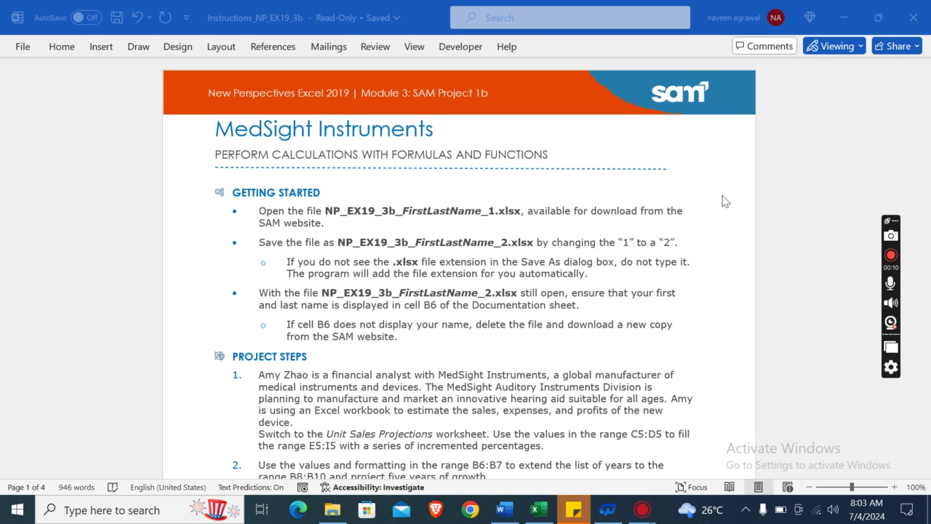
Scroll the Word instructions down to Project Steps, then bring up the Excel workbook
click(805, 197)
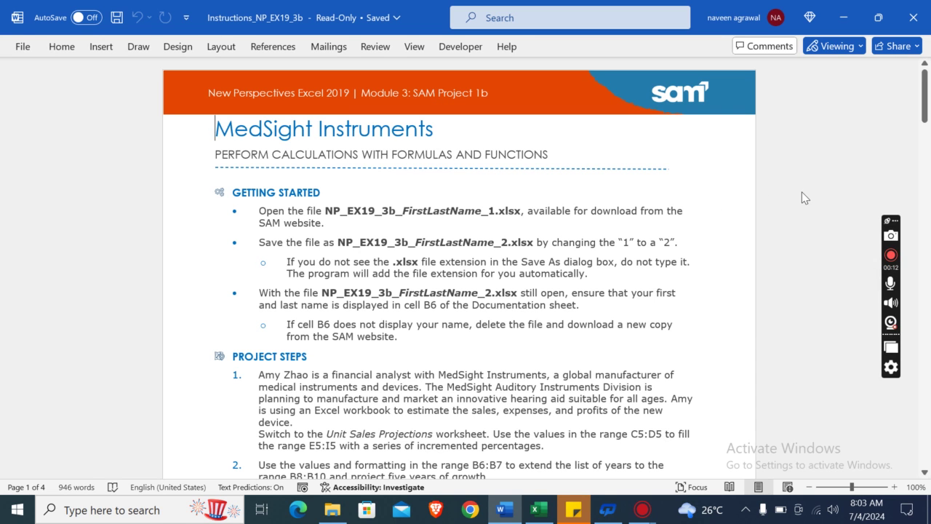
click(927, 120)
drag(926, 120, 926, 138)
click(536, 510)
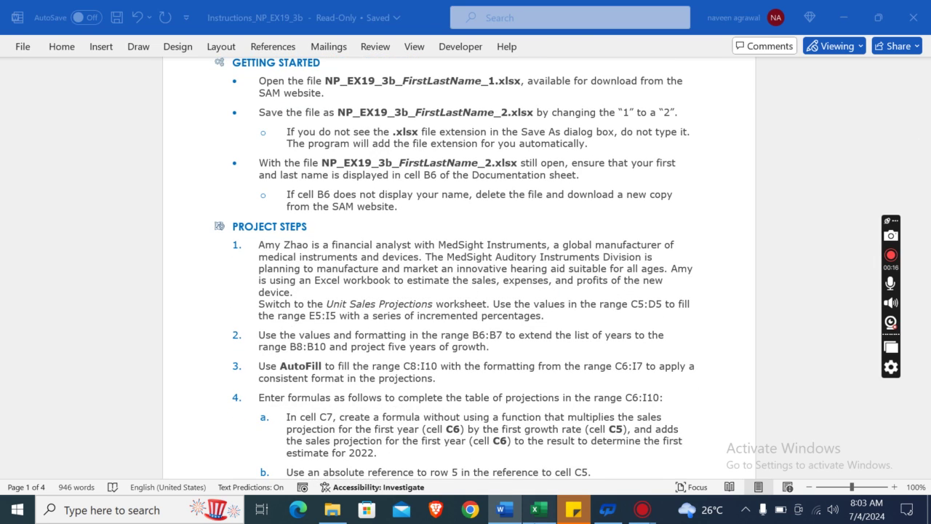
click(537, 511)
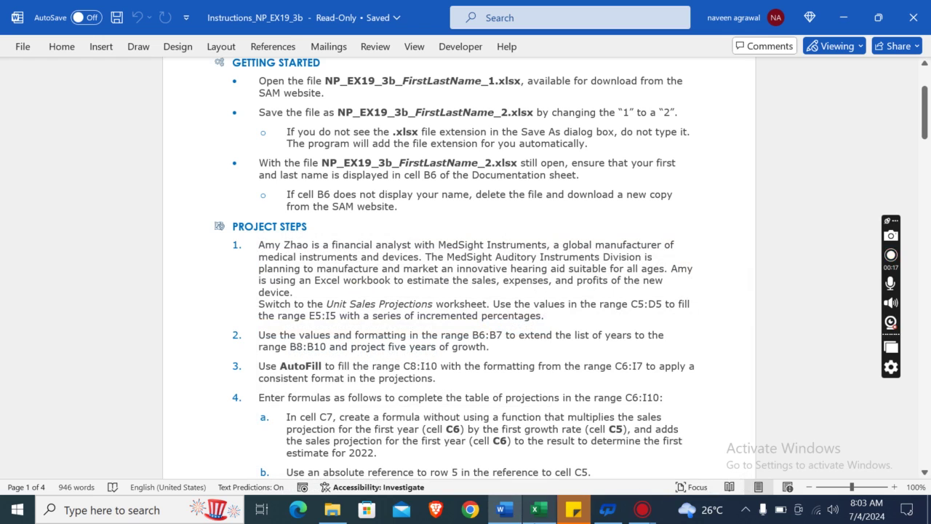
drag(925, 118, 926, 138)
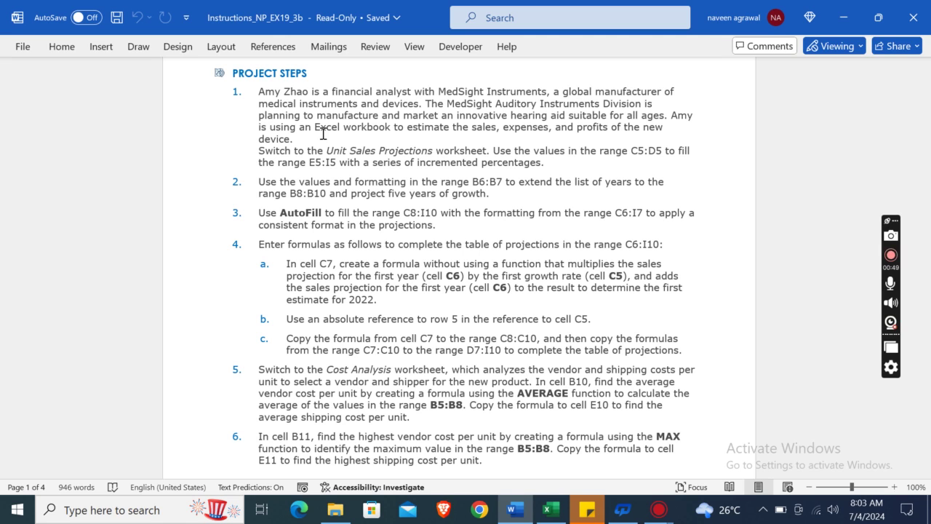
click(551, 511)
On Unit Sales Projections, AutoFill C5:D5 across to I5 so rates run 4% to 28%
click(216, 469)
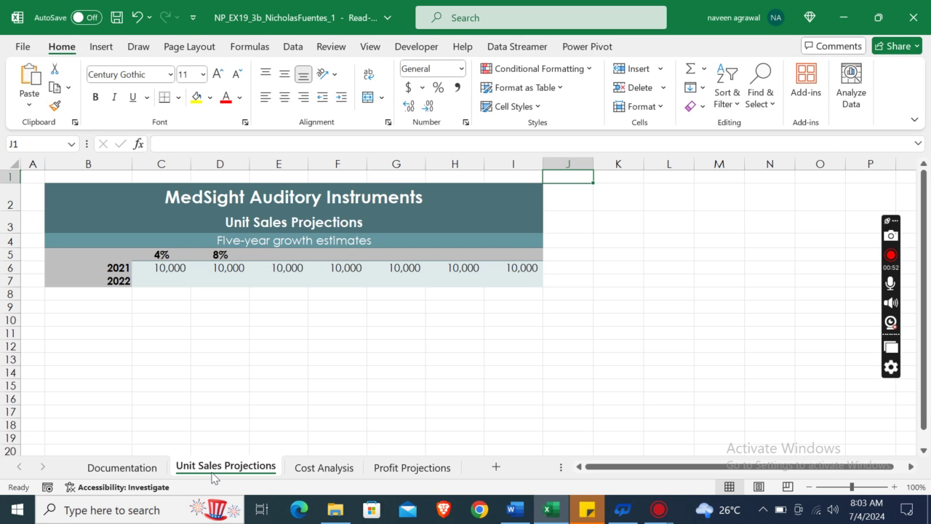
click(514, 510)
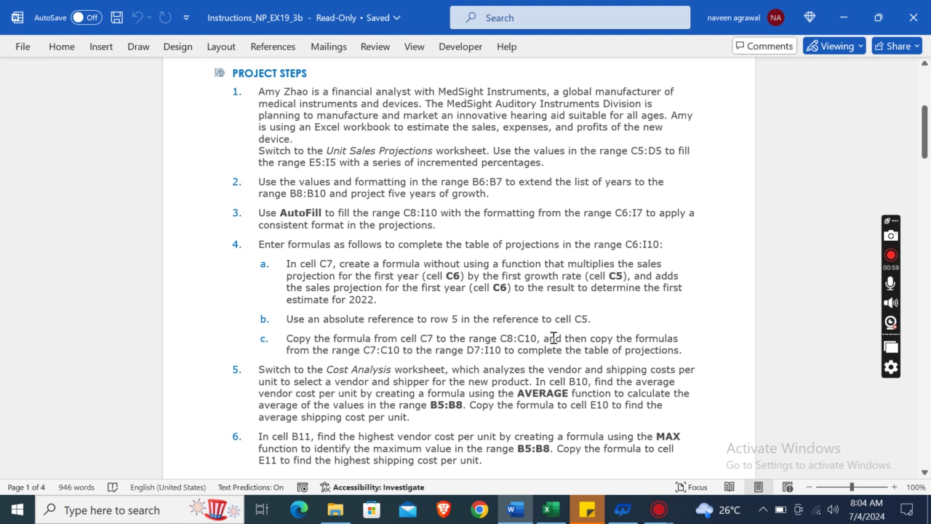
click(551, 509)
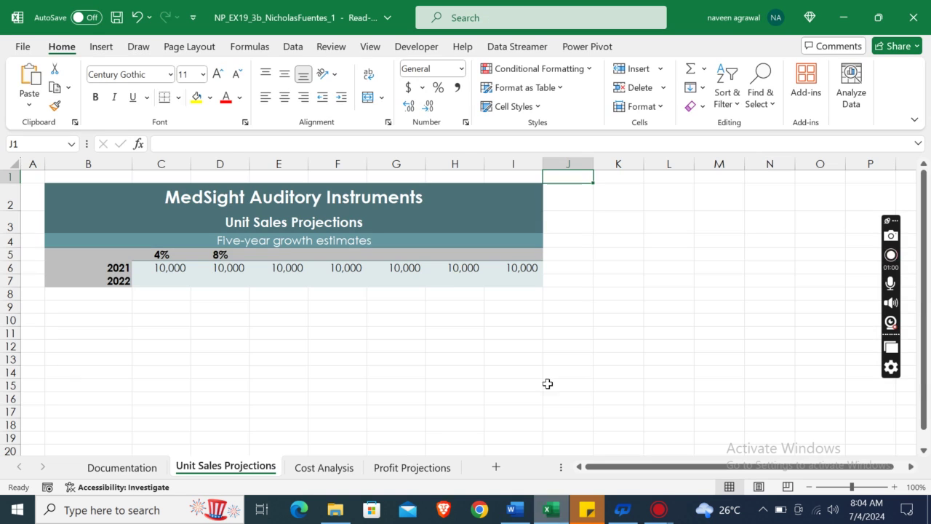
drag(150, 254, 458, 261)
drag(516, 257, 535, 251)
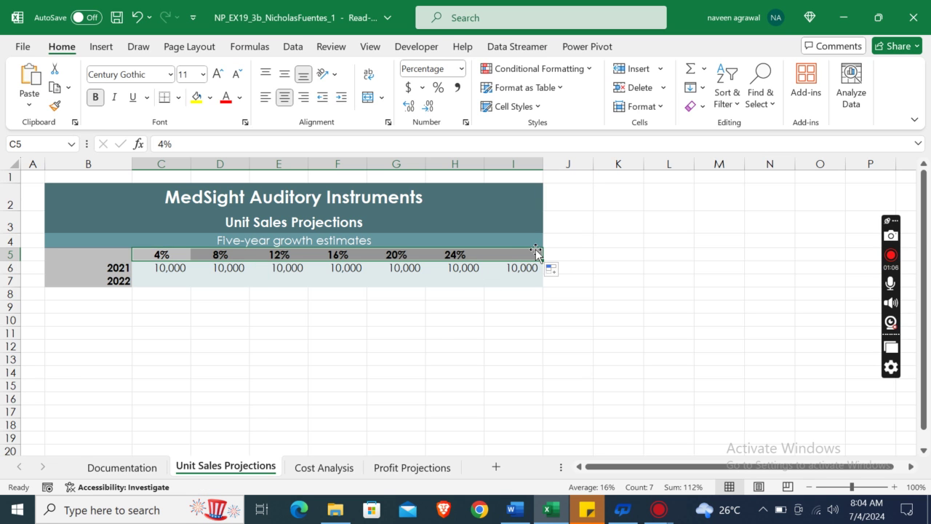
Check the Word instructions, select cell C7 in the 2022 row, and review Word again
click(513, 509)
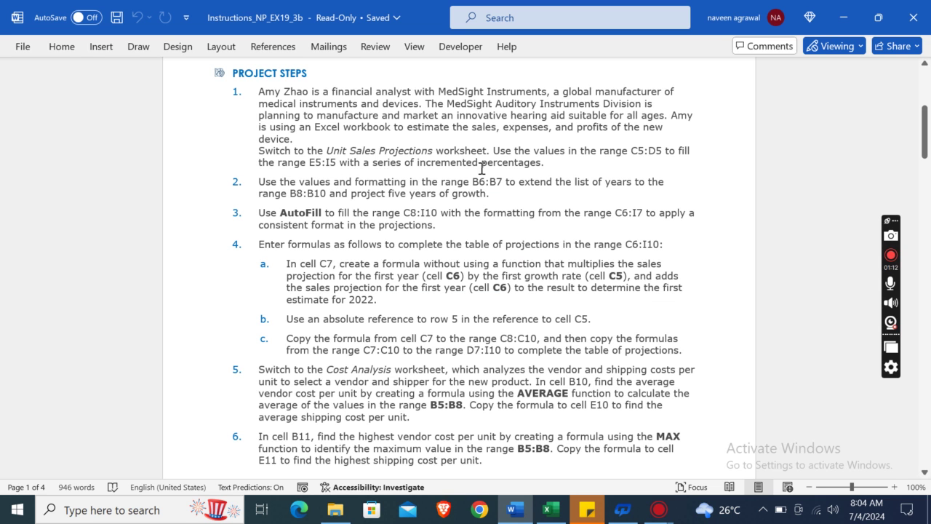
click(547, 511)
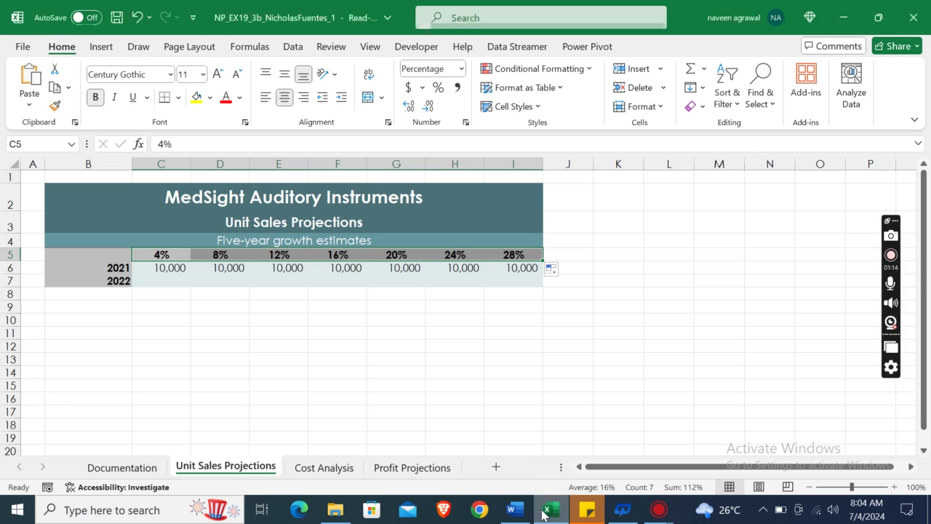
click(179, 281)
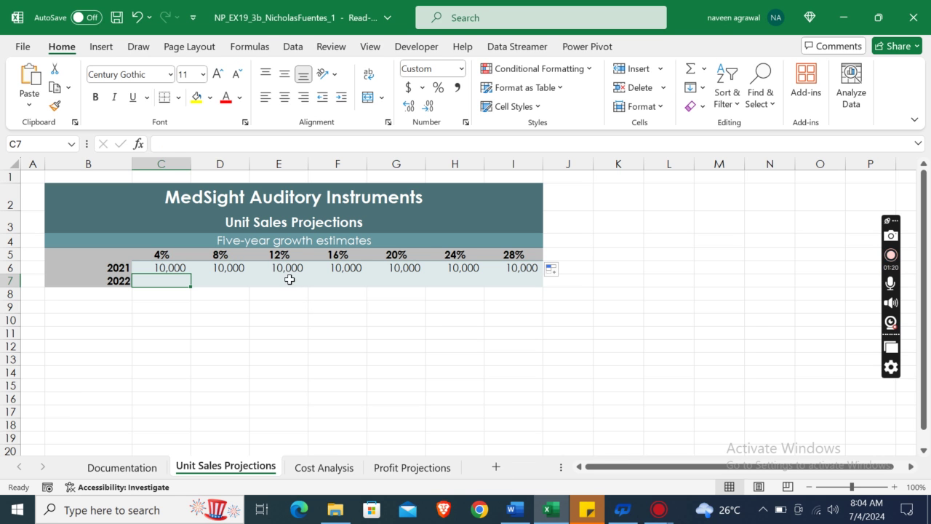
click(502, 513)
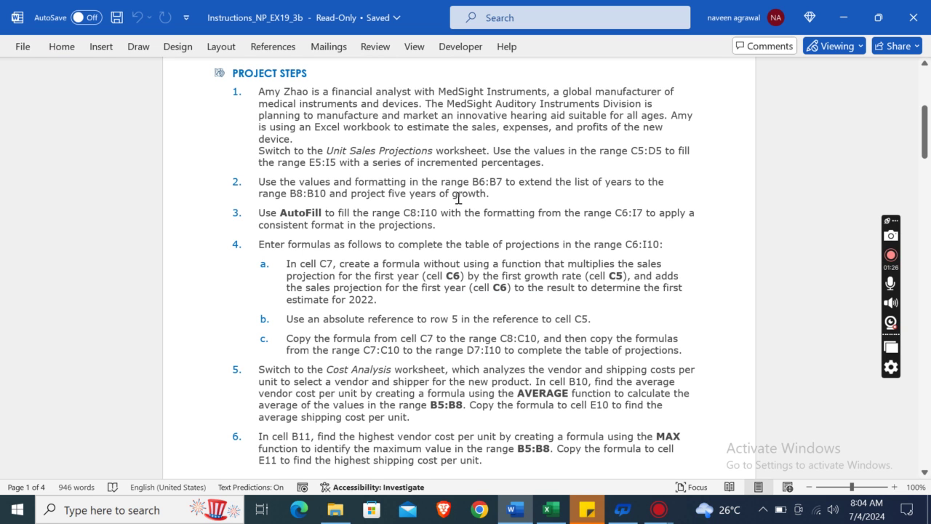
click(553, 511)
AutoFill the years 2021–2022 in B6:B7 down to B10, adding 2023–2025
click(118, 280)
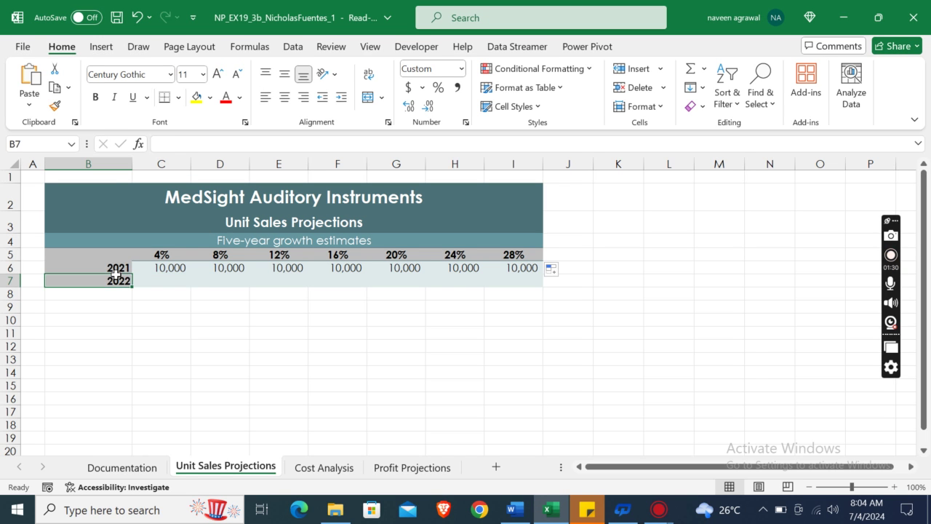
drag(117, 269, 118, 277)
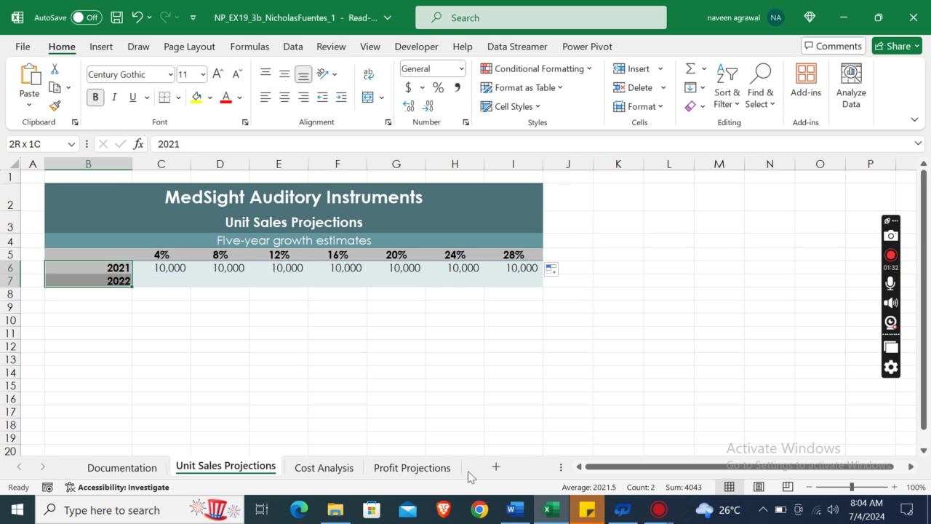
click(514, 510)
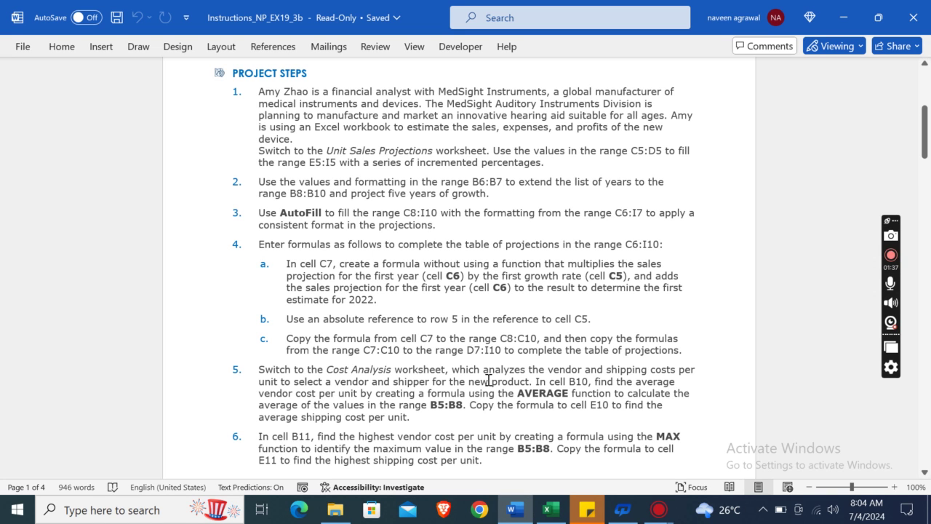
click(551, 509)
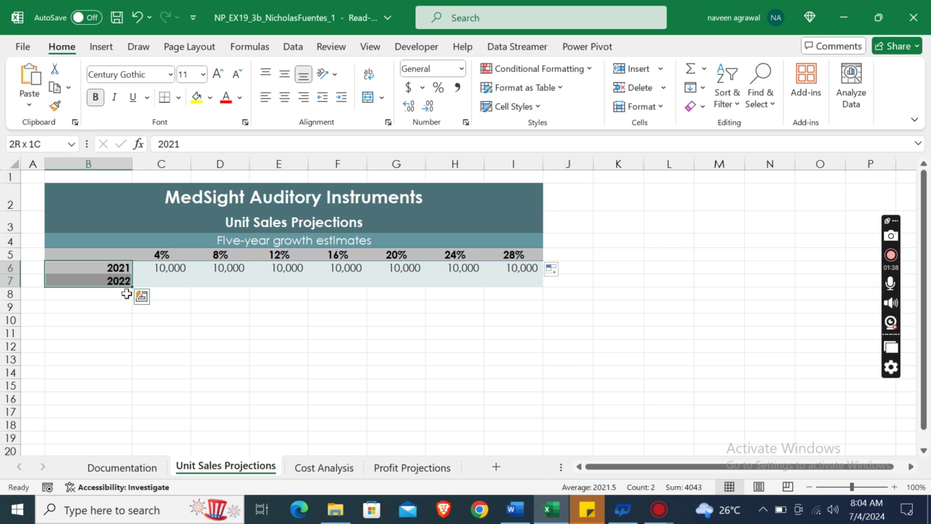
drag(132, 286, 130, 333)
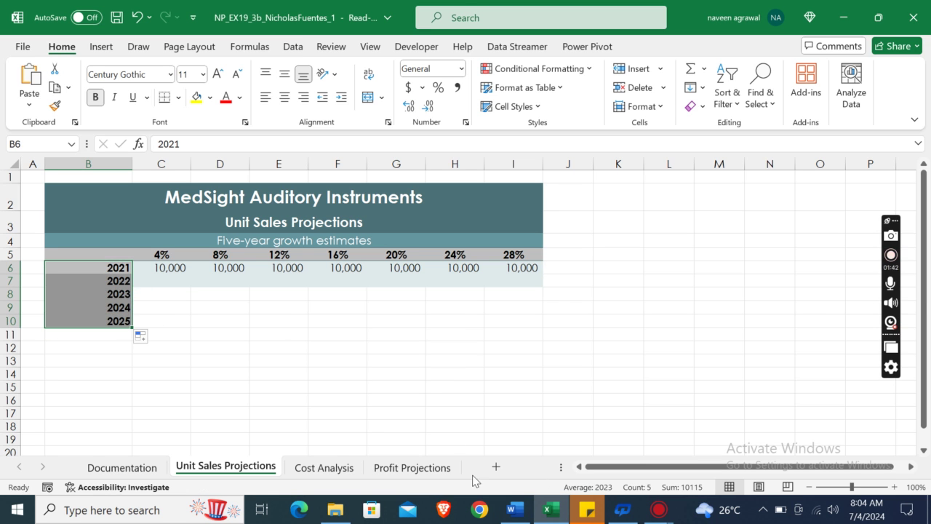
Review the next instruction, then select the new years B8:B10 and cell C8
click(514, 510)
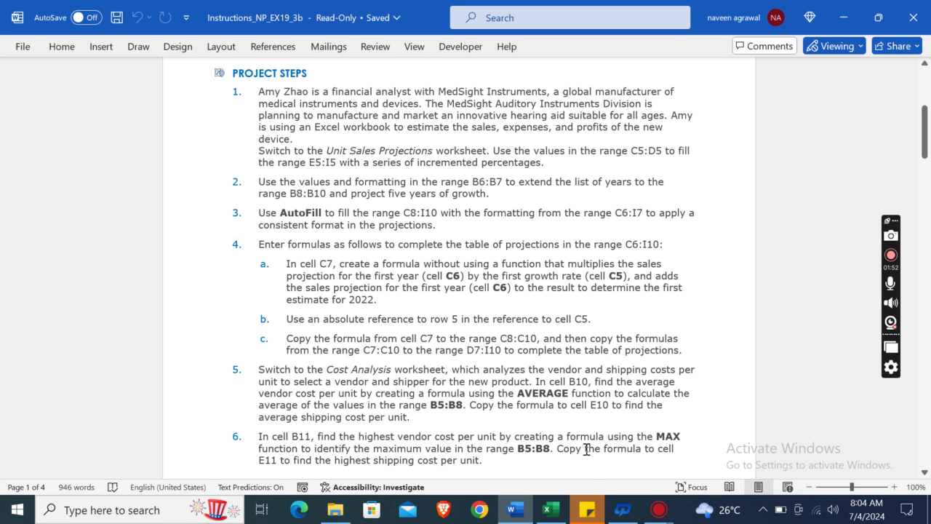
click(551, 509)
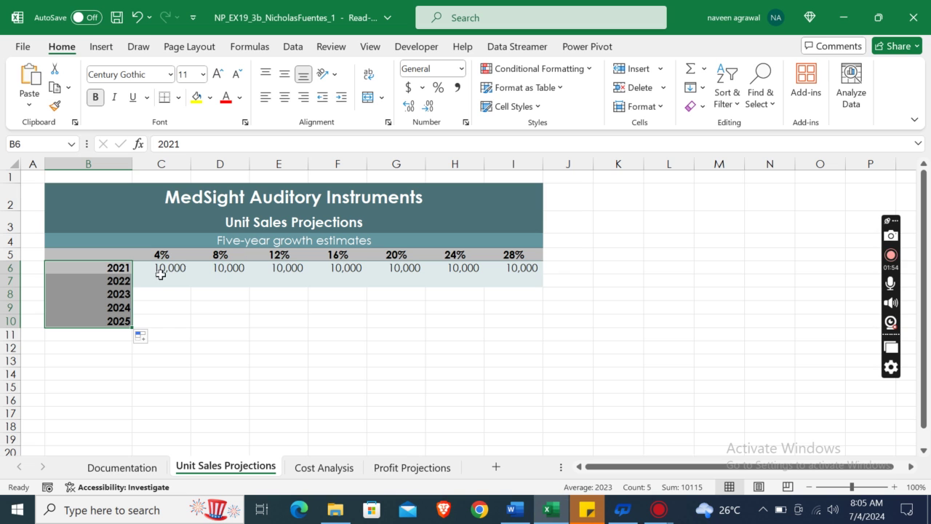
click(82, 293)
key(shift+Down)
key(shift+Down)
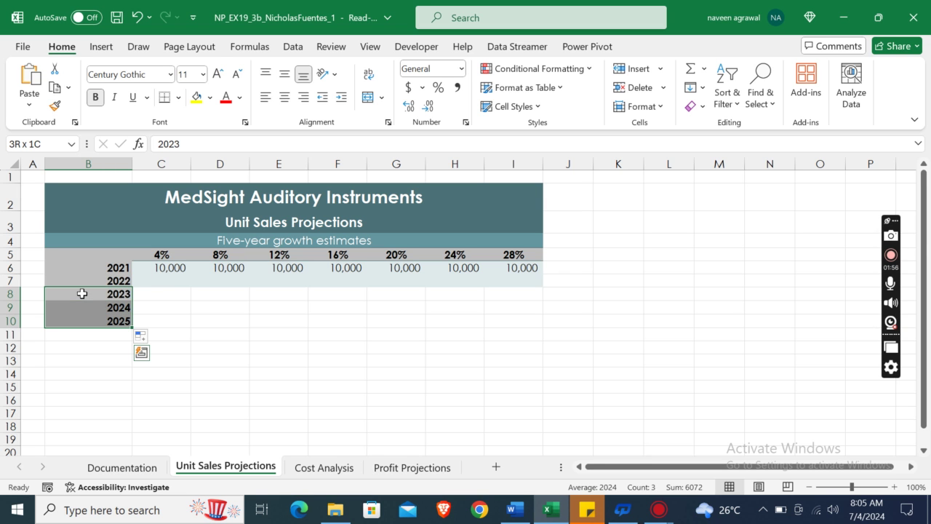
click(145, 295)
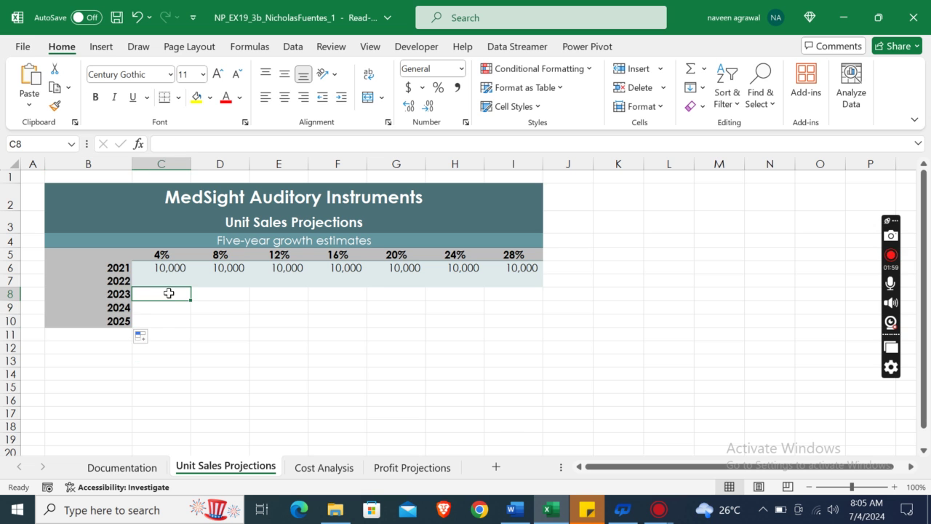
Select the formatted rows C6:I7 and pick up their formatting with Format Painter
click(514, 509)
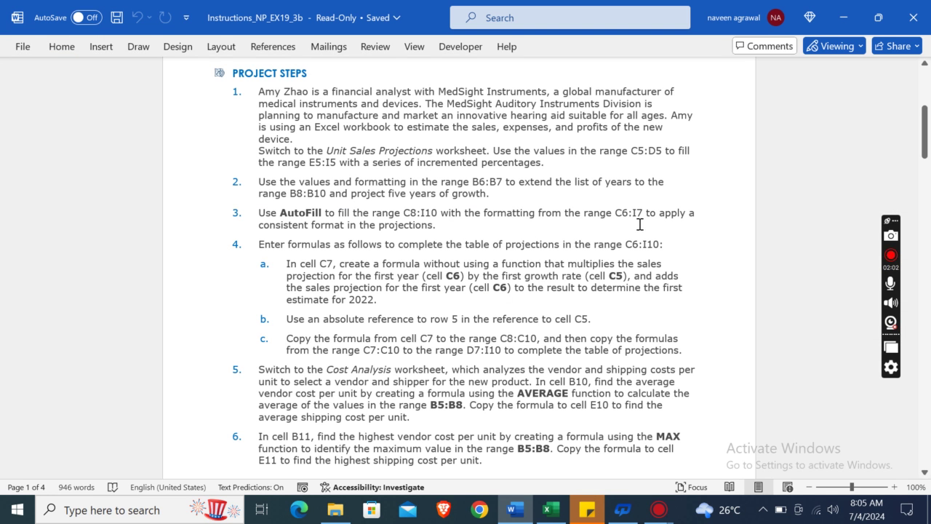
click(551, 509)
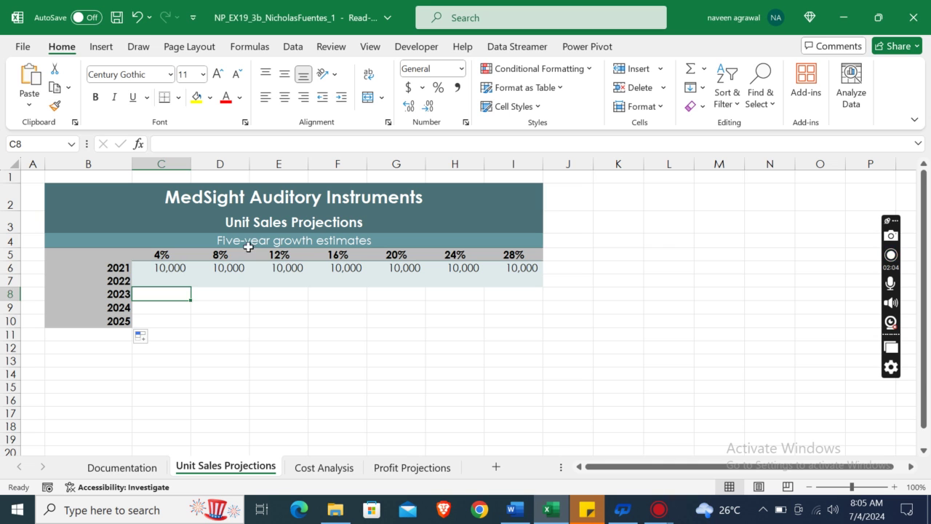
drag(162, 266, 162, 269)
key(shift+Right)
key(shift+Right)
key(shift+Right)
key(shift+Right)
key(shift+Right)
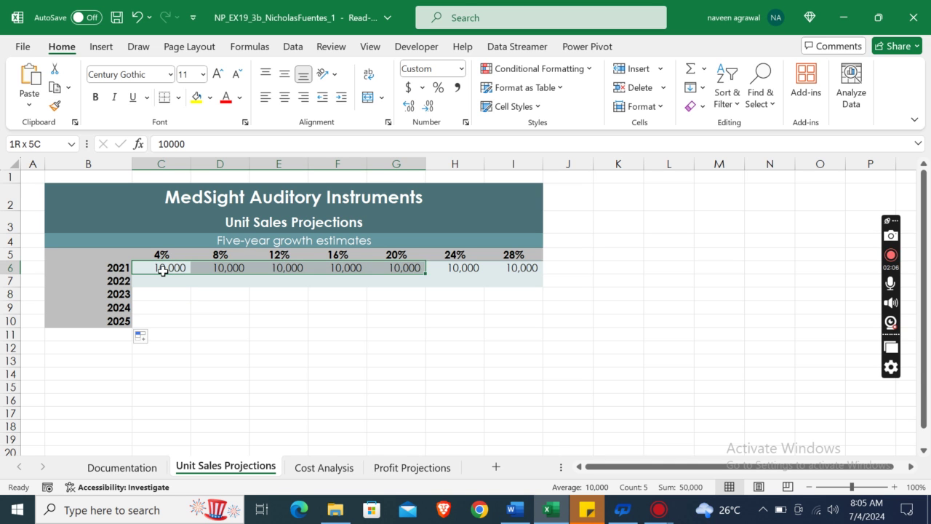
key(shift+Down)
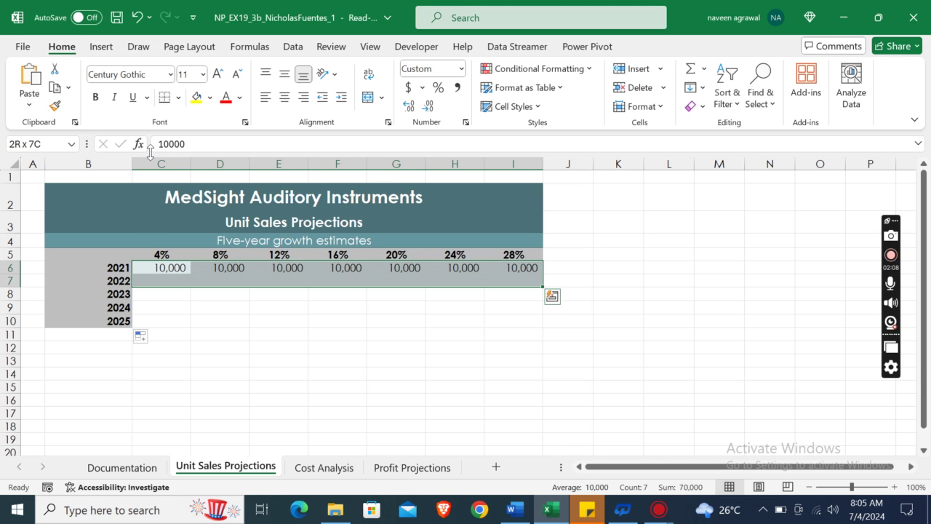
click(61, 109)
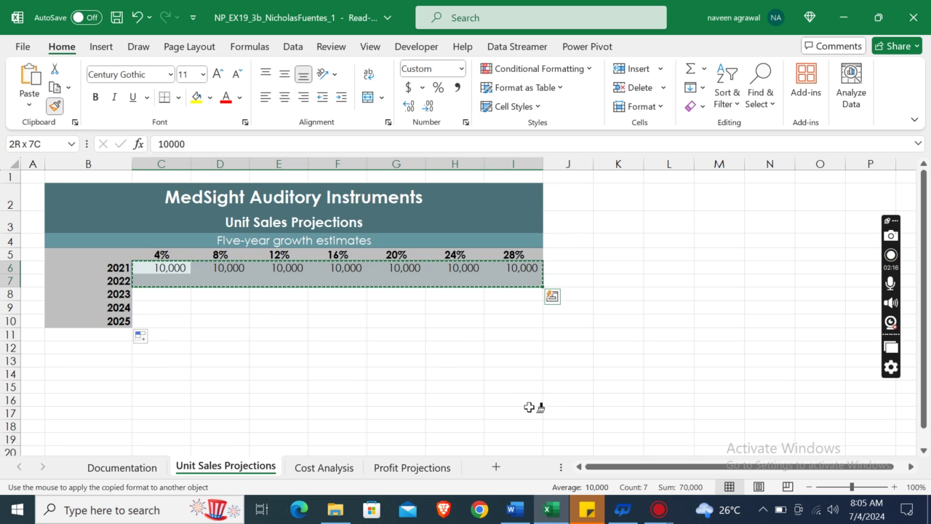
Paint the light-fill formatting onto C8:I10, then return to the instructions
click(516, 509)
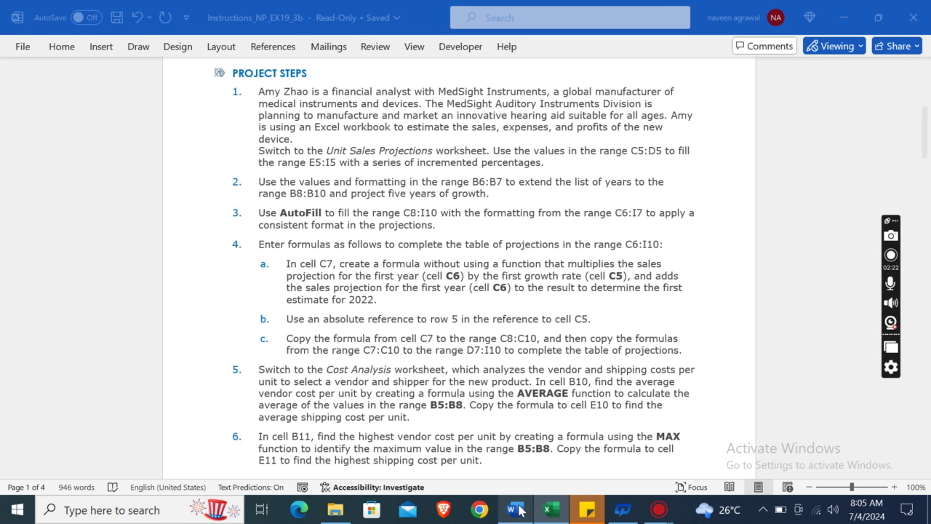
click(552, 509)
mouse_move(176, 293)
mouse_down()
mouse_move(456, 289)
mouse_move(520, 323)
mouse_up()
click(534, 386)
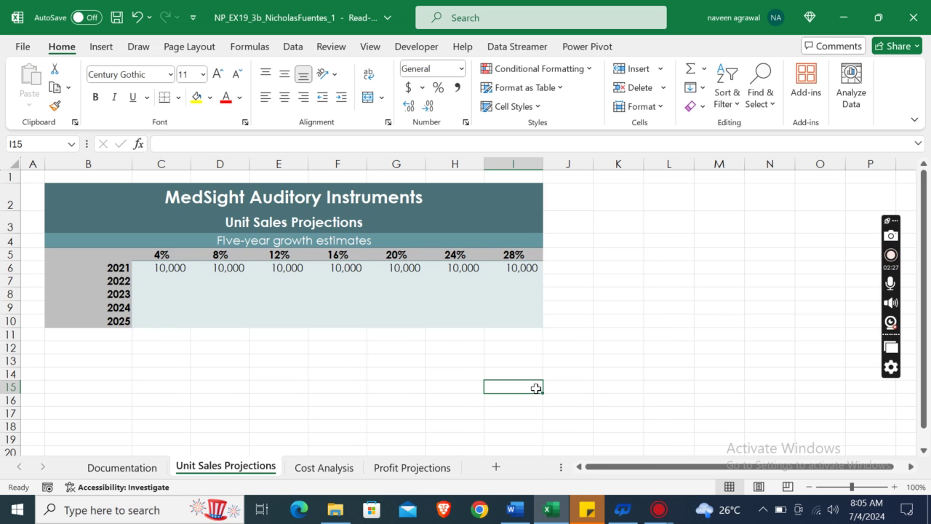
click(517, 511)
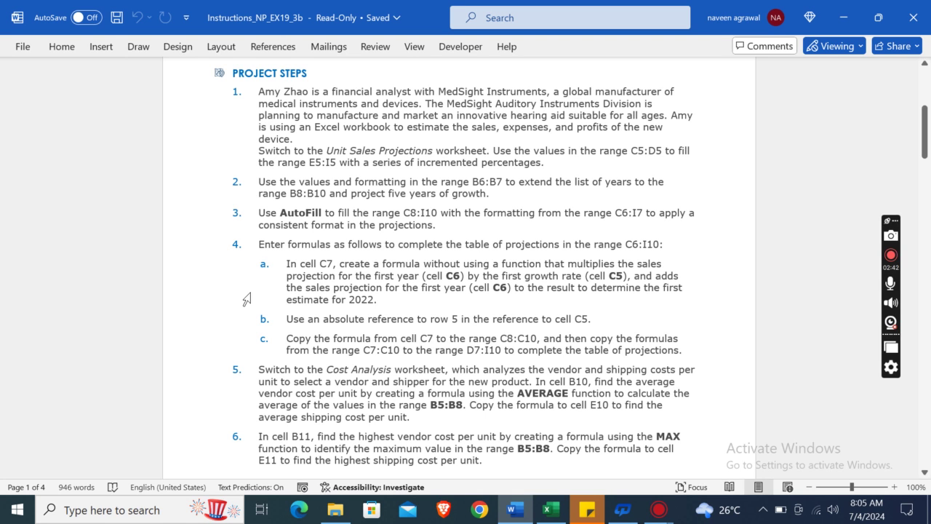
Start a formula in C7 referencing the 2021 sales in C6, removing a mistyped character
click(551, 512)
click(166, 280)
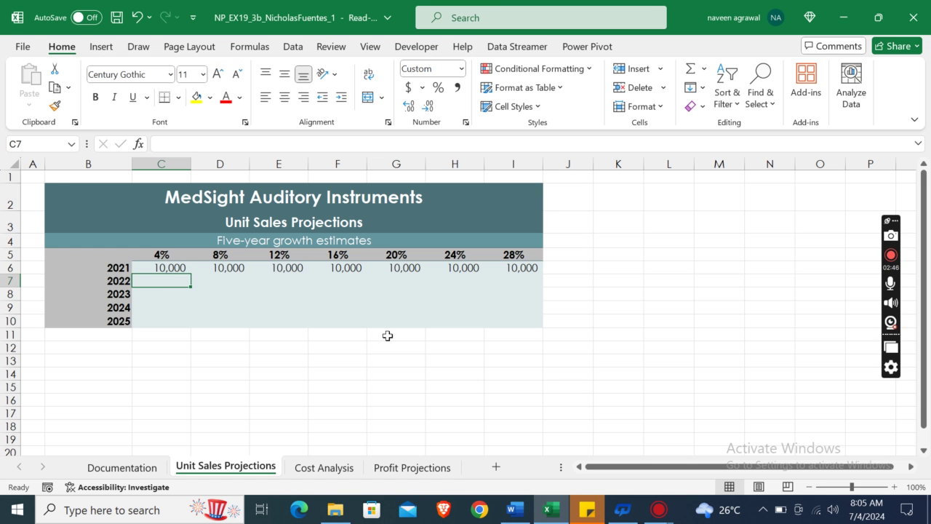
click(514, 511)
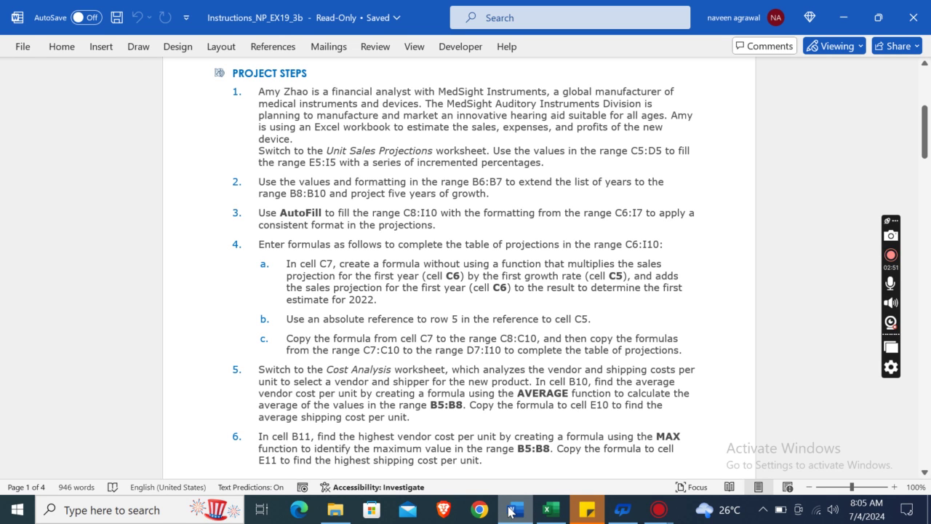
click(550, 512)
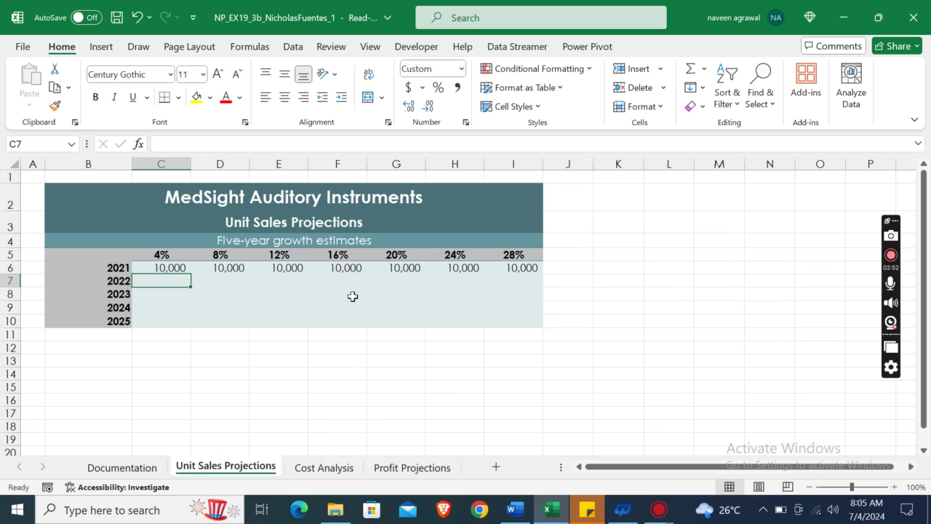
text(=)
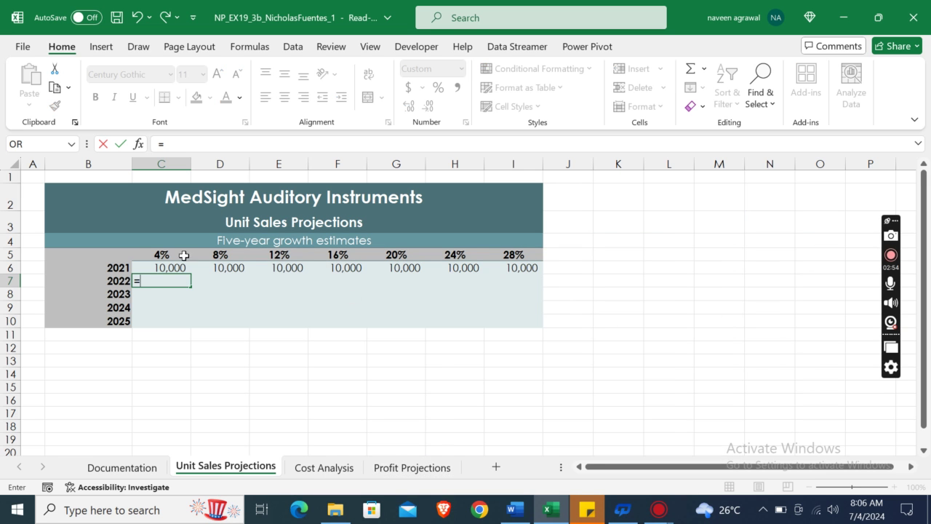
click(160, 268)
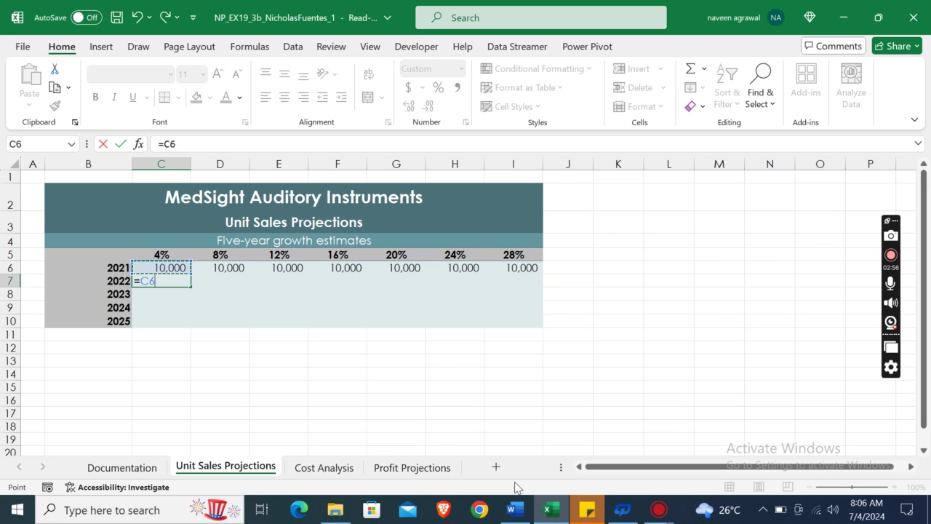
click(515, 512)
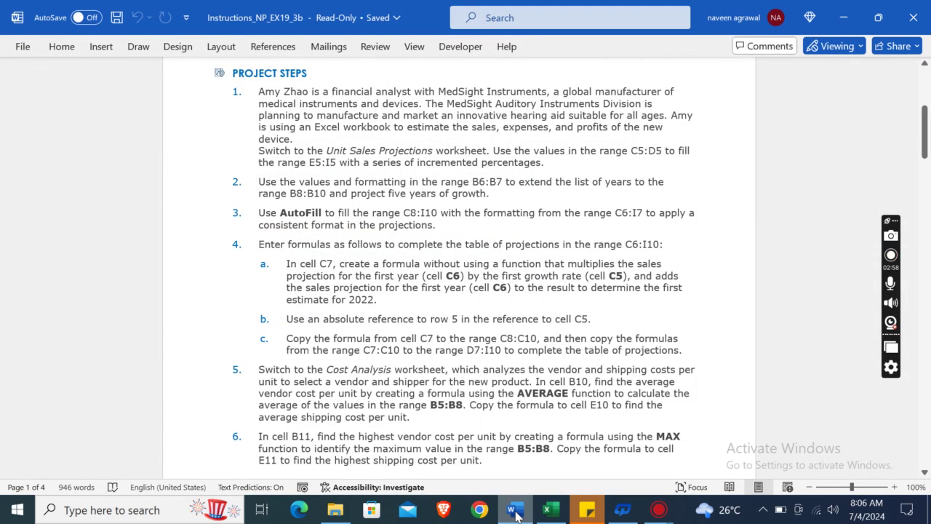
click(515, 512)
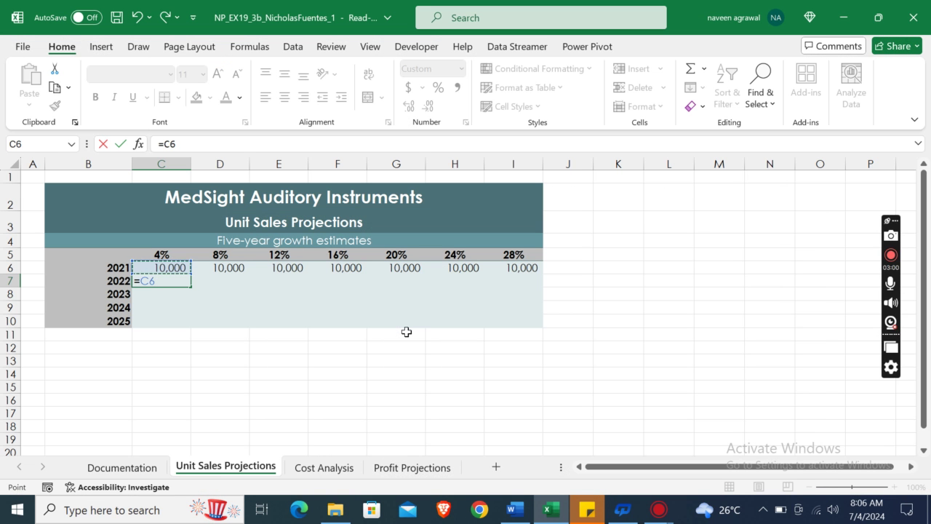
text(&)
key(BackSpace)
key(BackSpace)
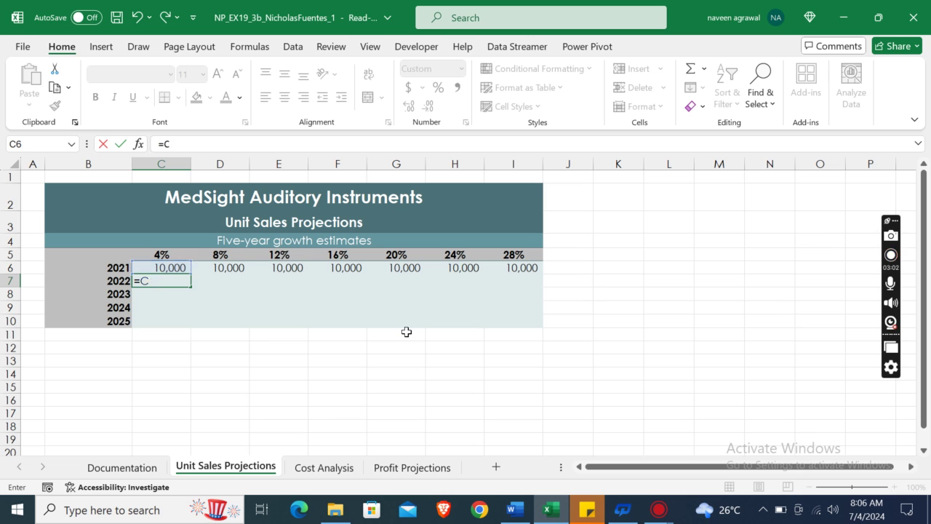
Enter the product (C6*C5) of 2021 sales and the 4% growth rate in C7
text(()
key(Up)
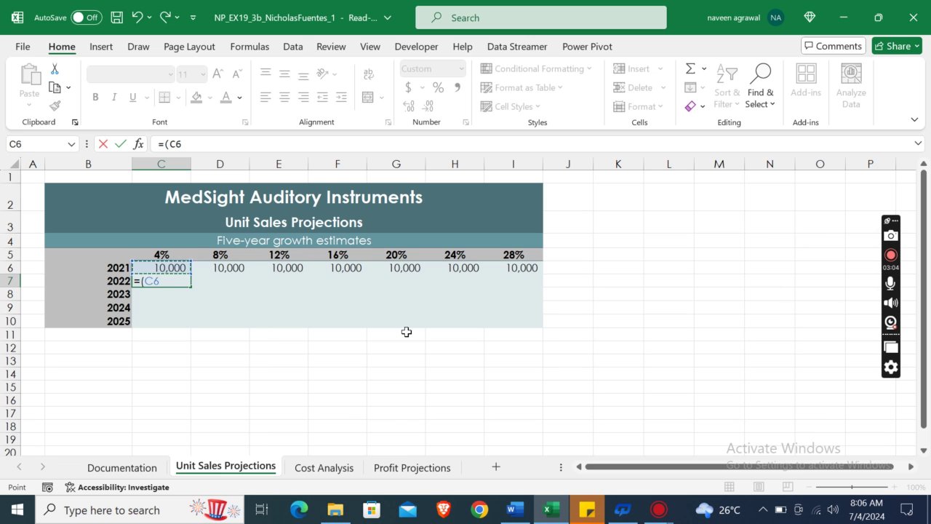
text(*)
key(Up)
key(Up)
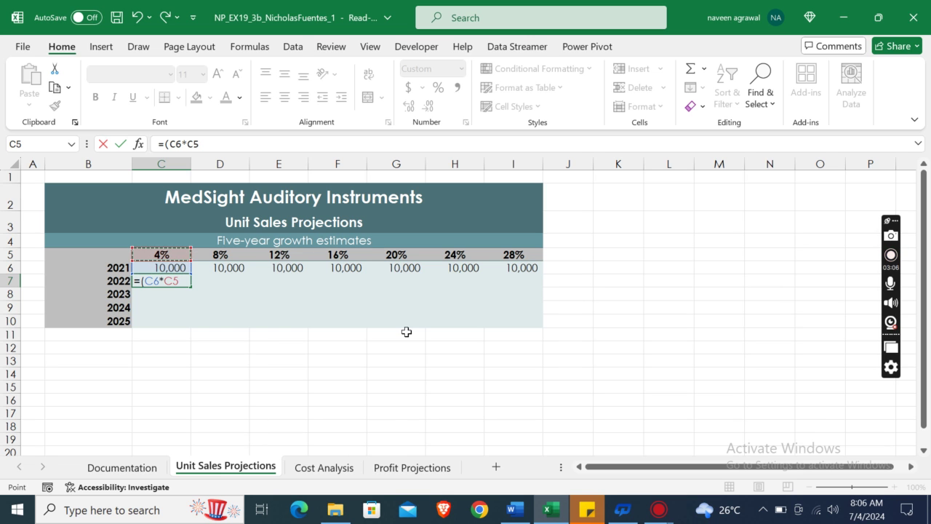
text())
Add +C6 to finish C7 as =(C6*C5)+C6, giving 10,400 for 2022
click(512, 509)
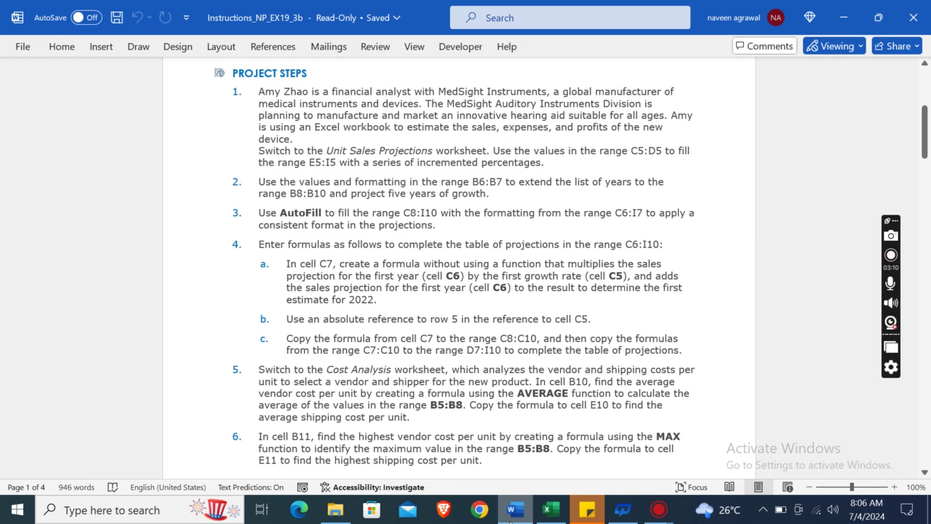
click(551, 509)
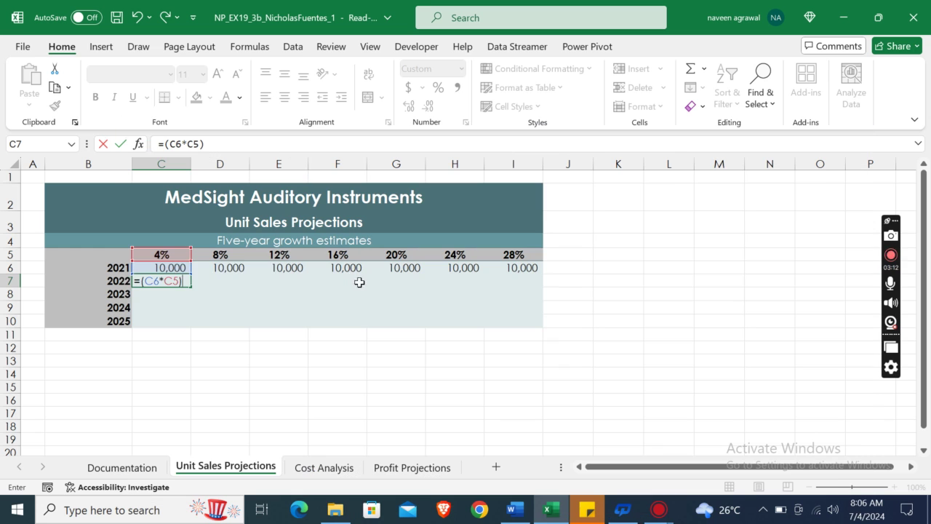
text(+)
click(178, 268)
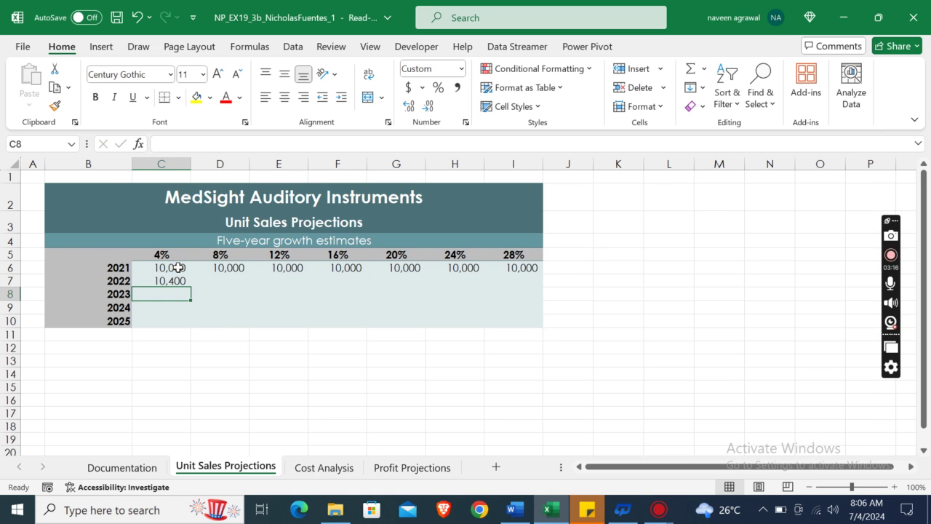
key(Up)
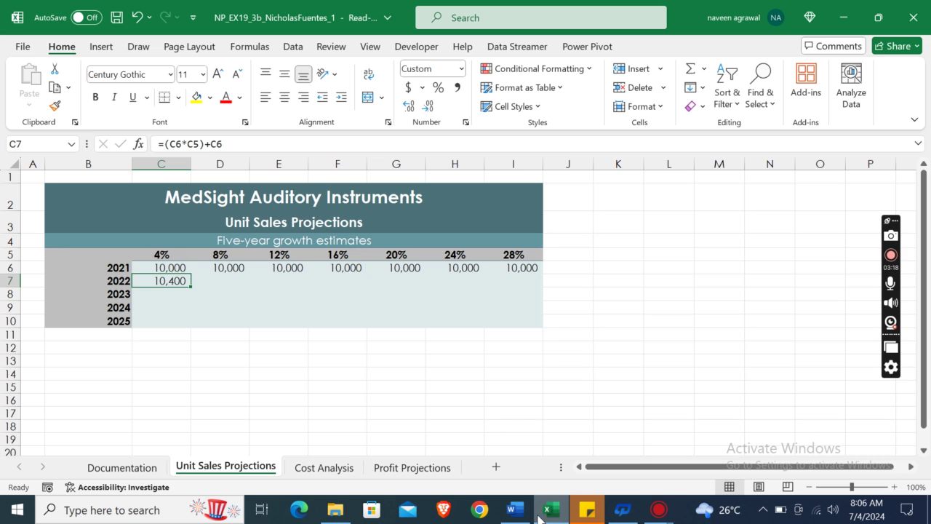
click(514, 509)
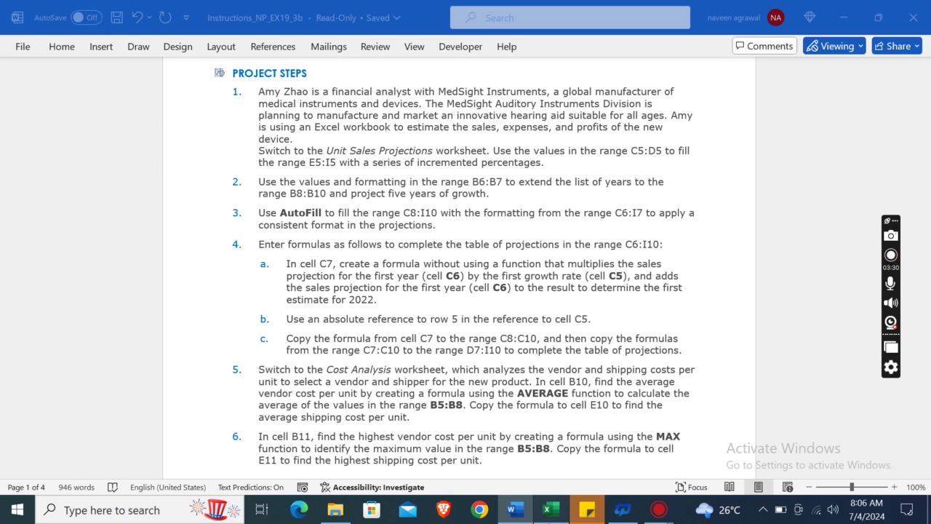
click(550, 509)
Insert a $ in C7's formula so it reads =(C6*C$5)+C6
key(alt+Tab)
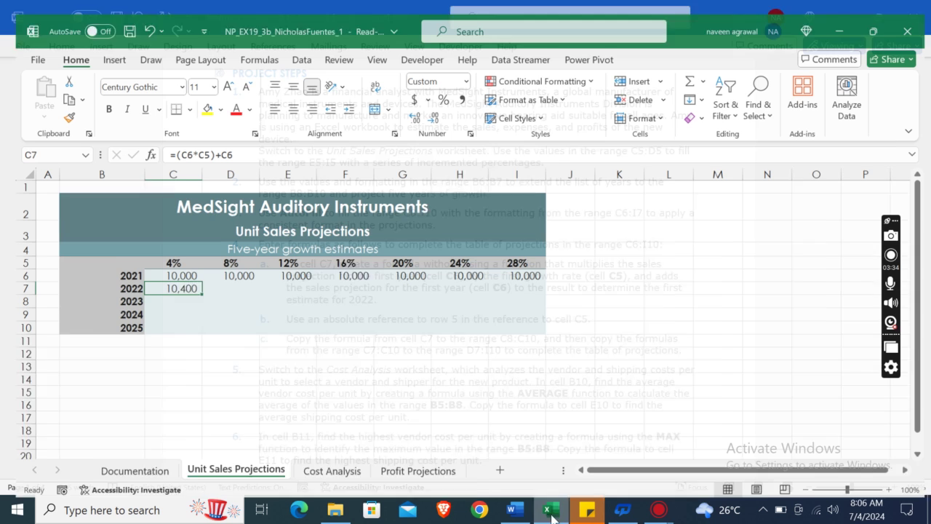
key(alt+Tab)
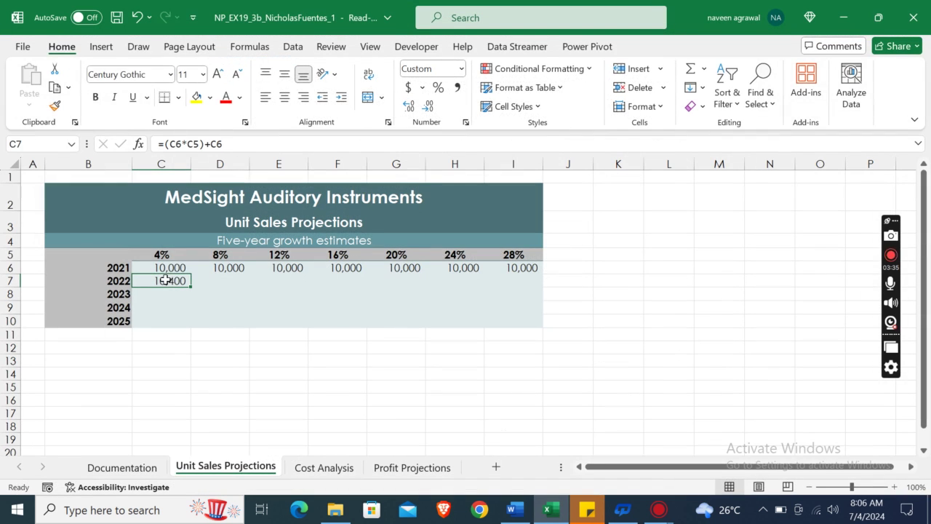
click(192, 144)
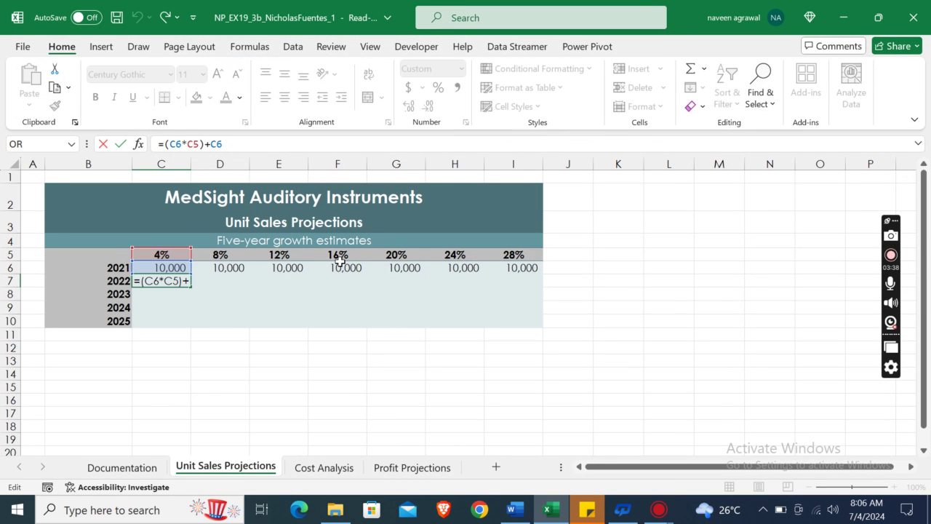
text($)
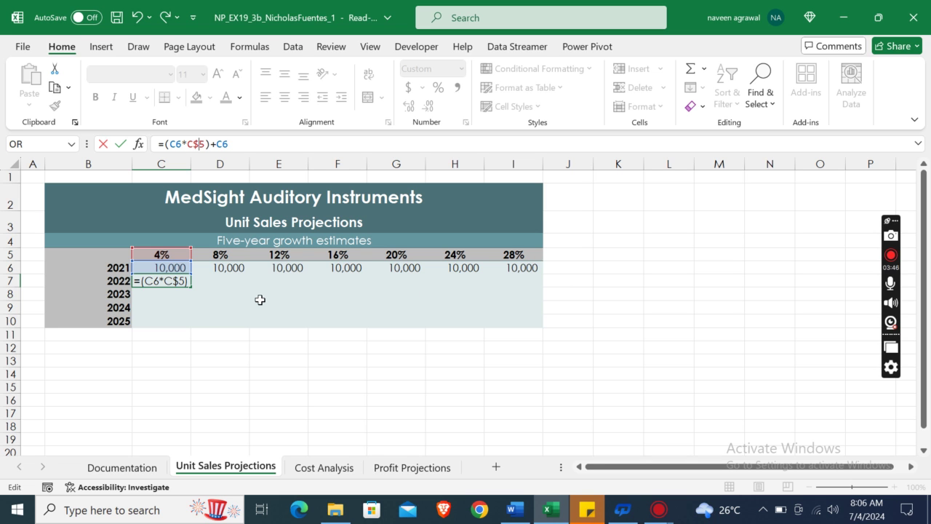
click(264, 374)
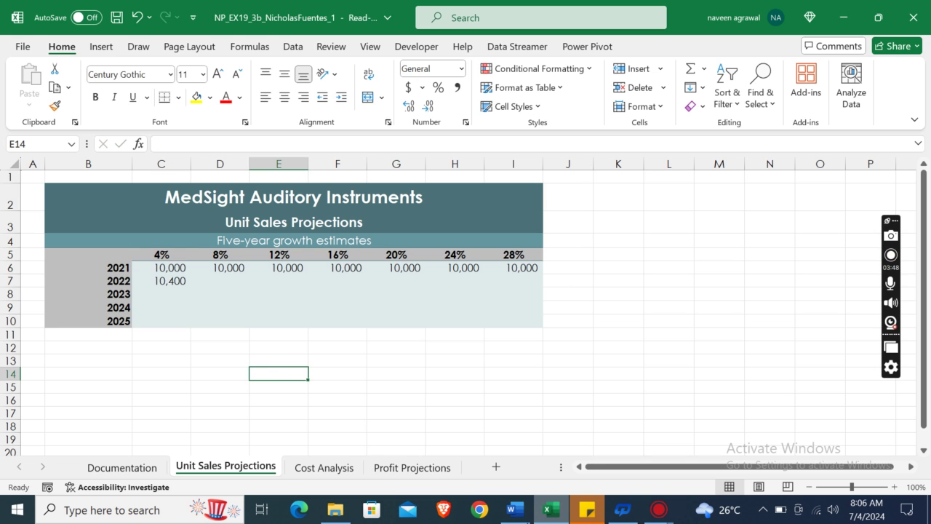
click(515, 511)
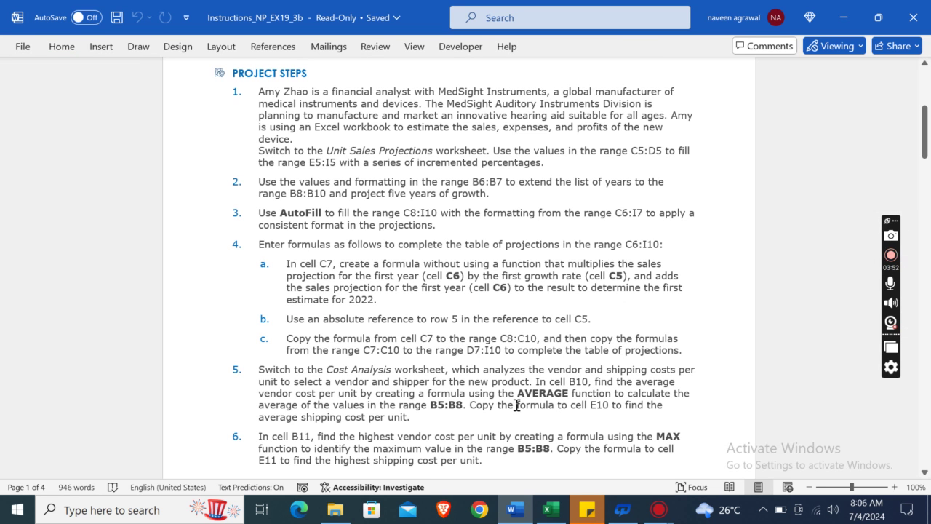
Copy C7's growth formula down through C10 for 2022–2025
click(551, 509)
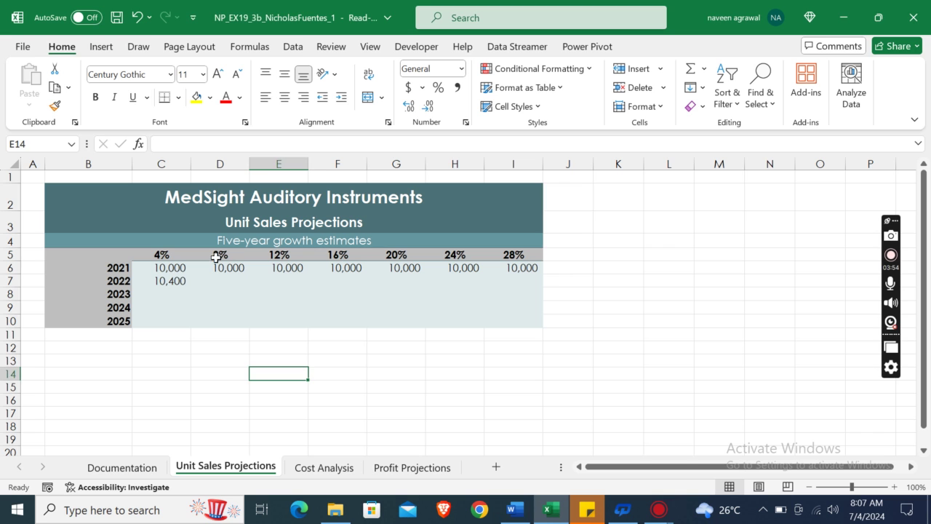
click(168, 282)
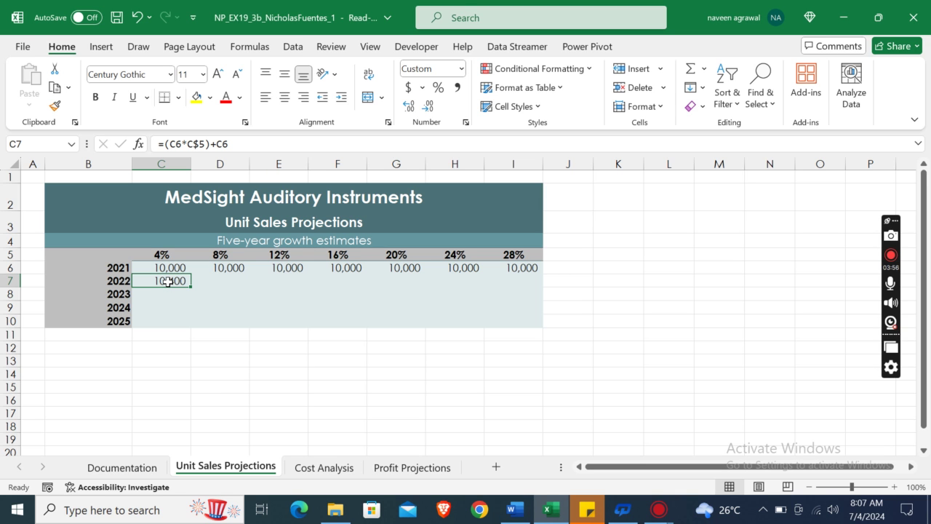
drag(188, 286, 189, 325)
click(524, 509)
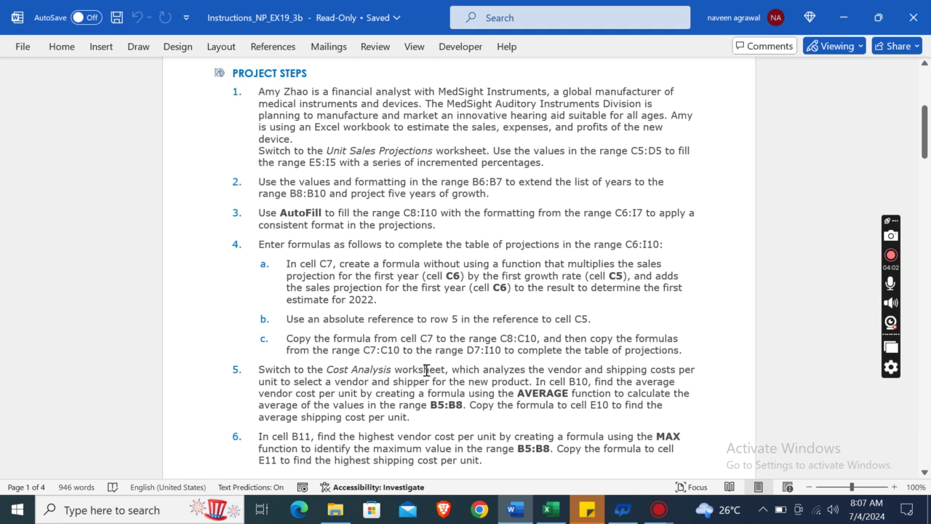
click(551, 510)
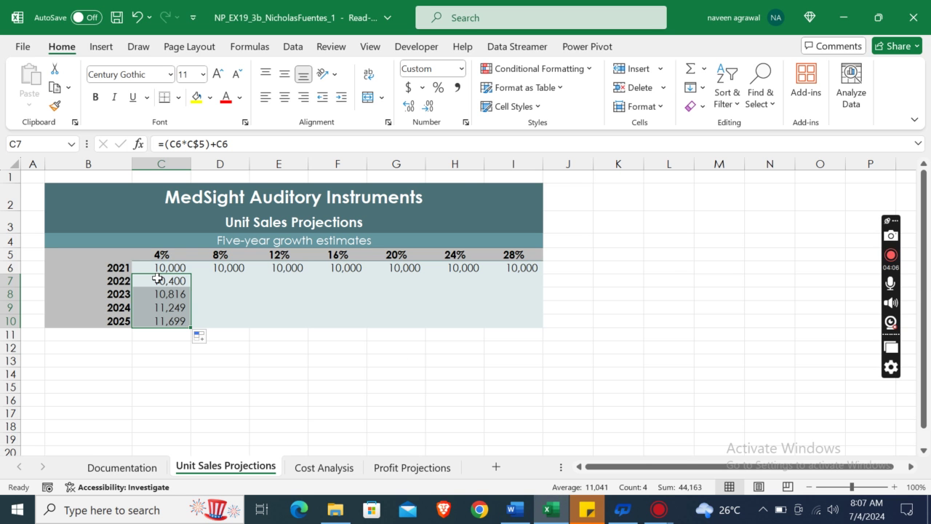
Fill C7:C10 across to column I, reaching 26,844 for 2025 at 28%
click(518, 509)
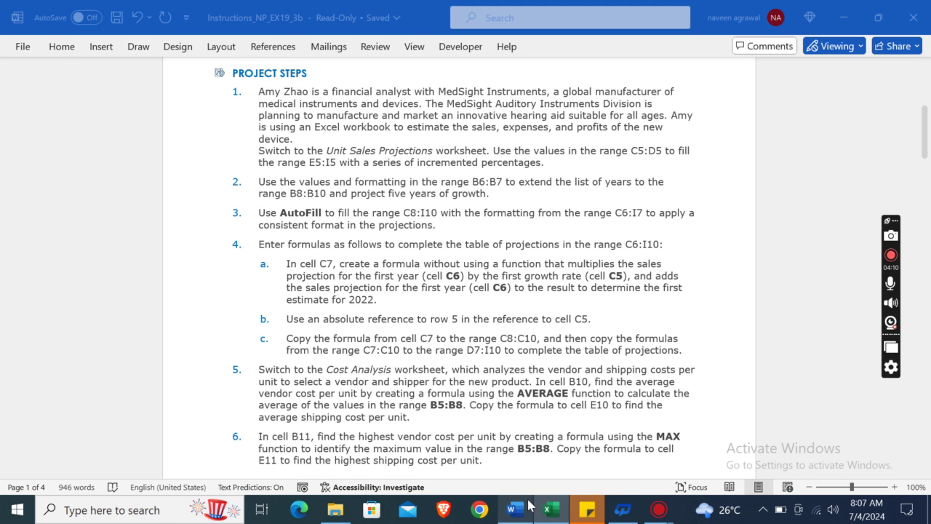
click(551, 509)
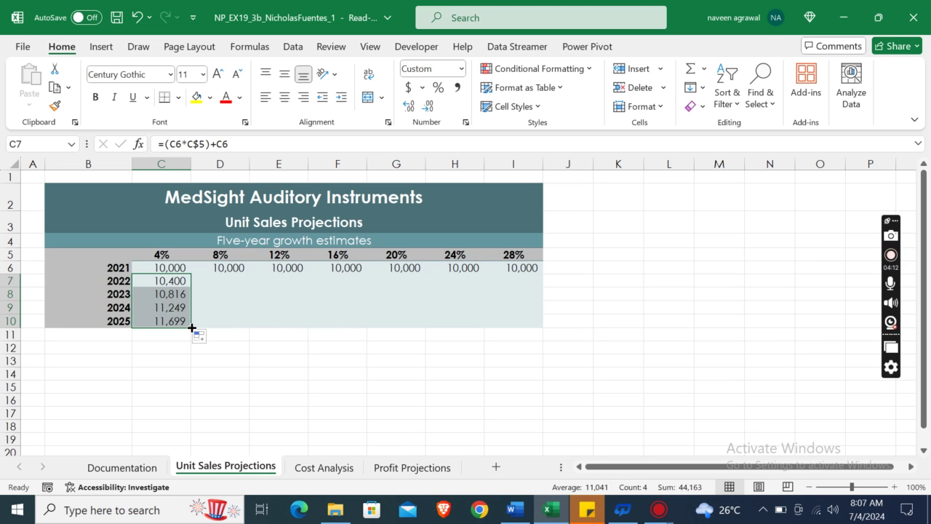
drag(192, 327, 535, 324)
click(513, 510)
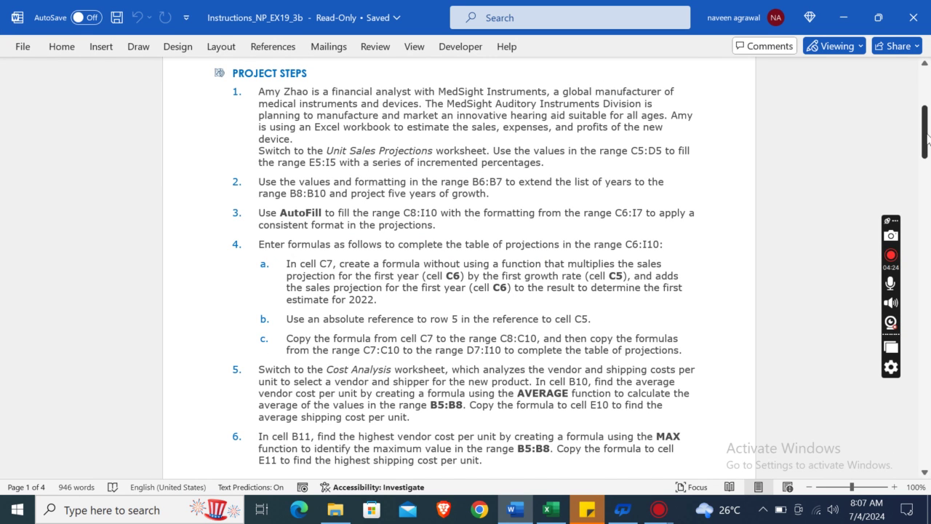
scroll(763, 212, down, 4)
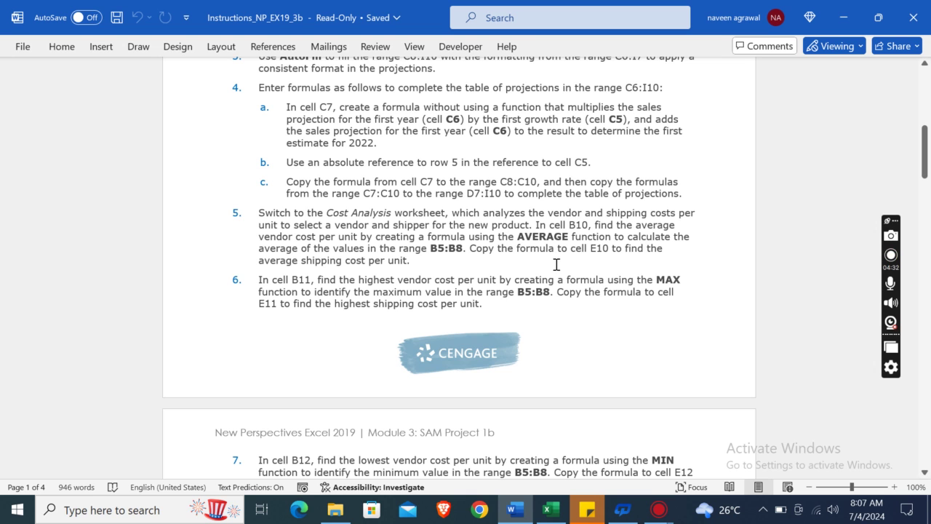
click(550, 509)
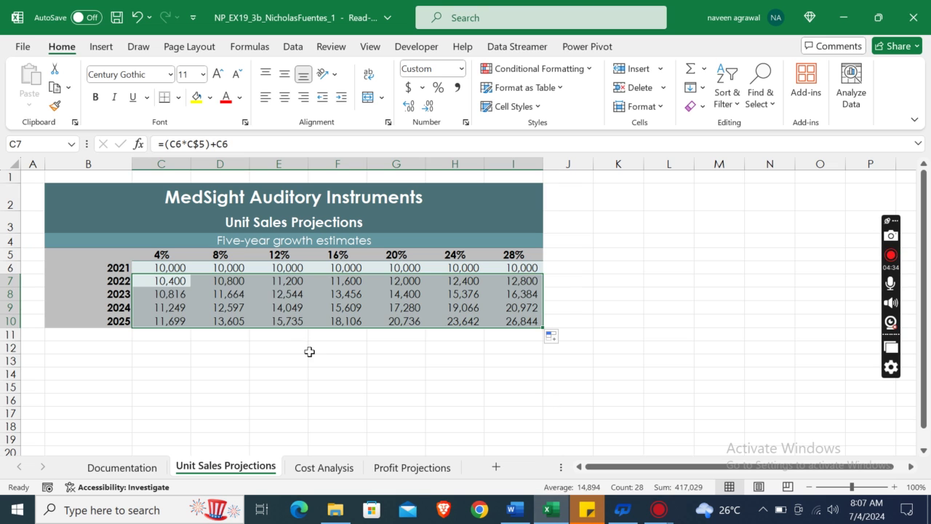
click(305, 358)
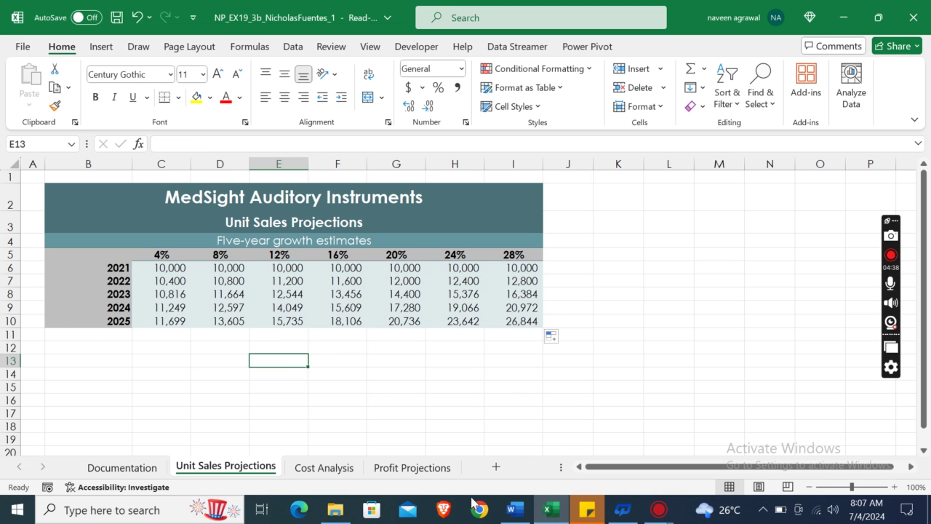
Switch to the Cost Analysis sheet and read its step in the Word instructions
click(302, 467)
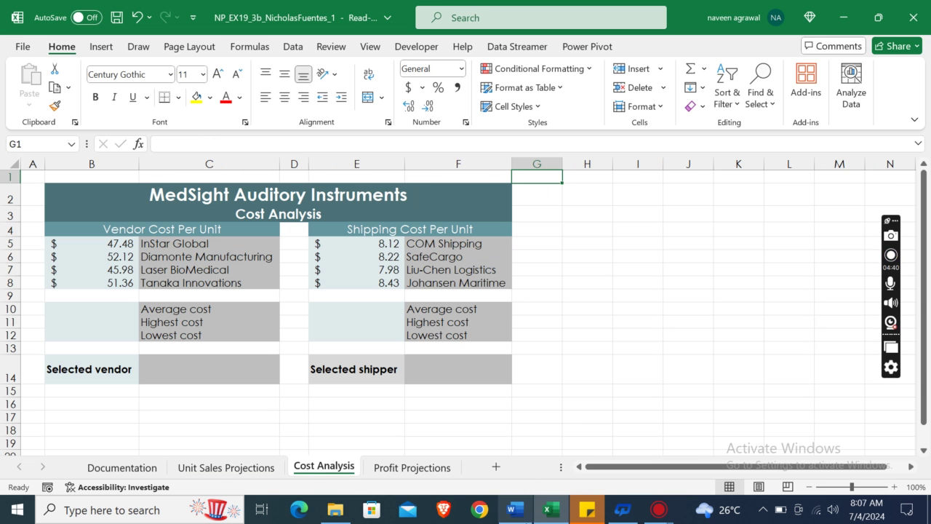
click(514, 509)
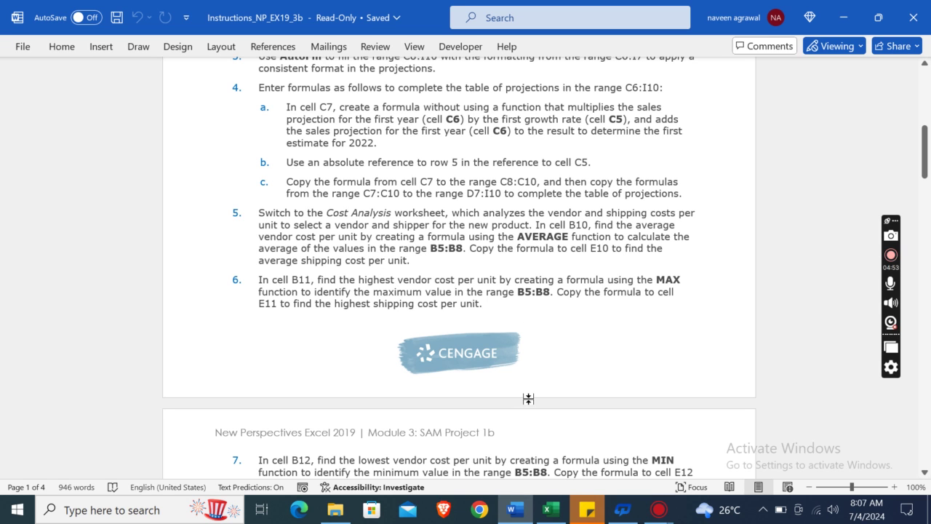
mouse_move(550, 509)
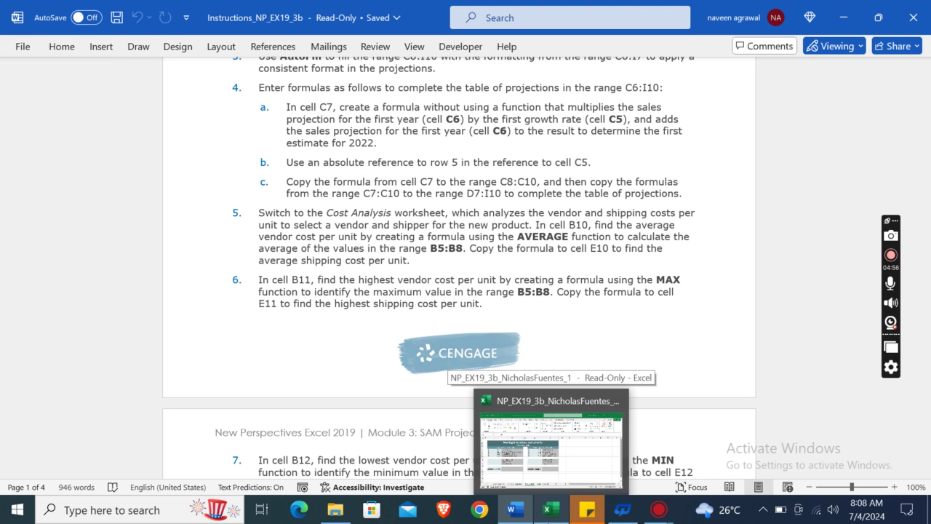
click(565, 419)
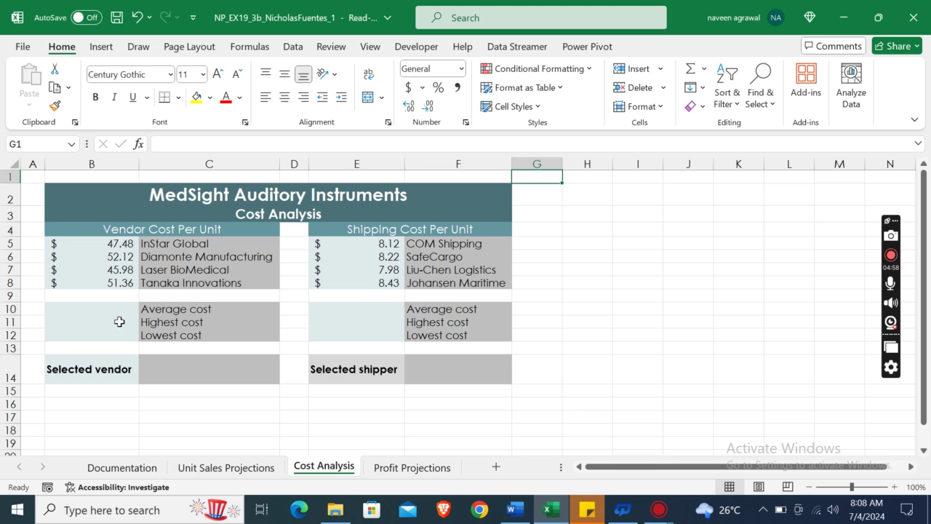
Enter =AVERAGE(B5:B8) in B10, showing an average vendor cost of $49.24
click(96, 309)
text(=AV)
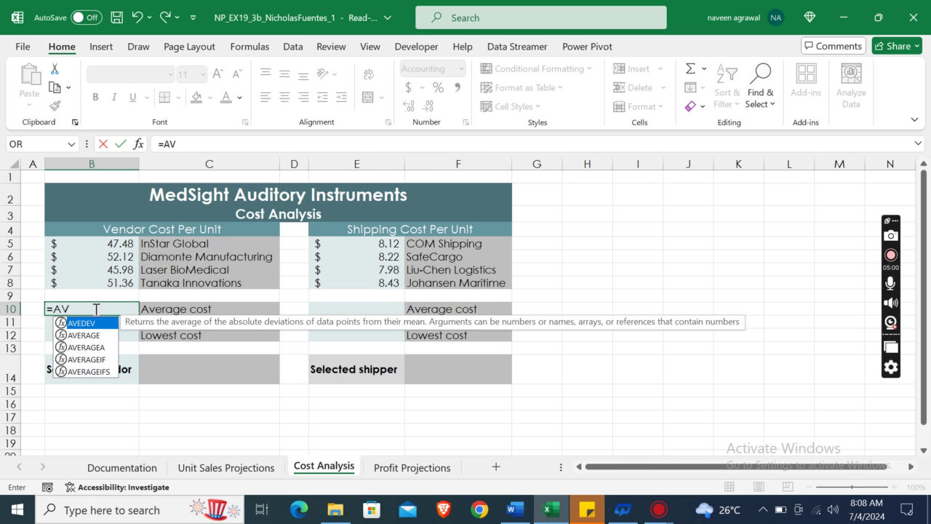
text(ERAGE()
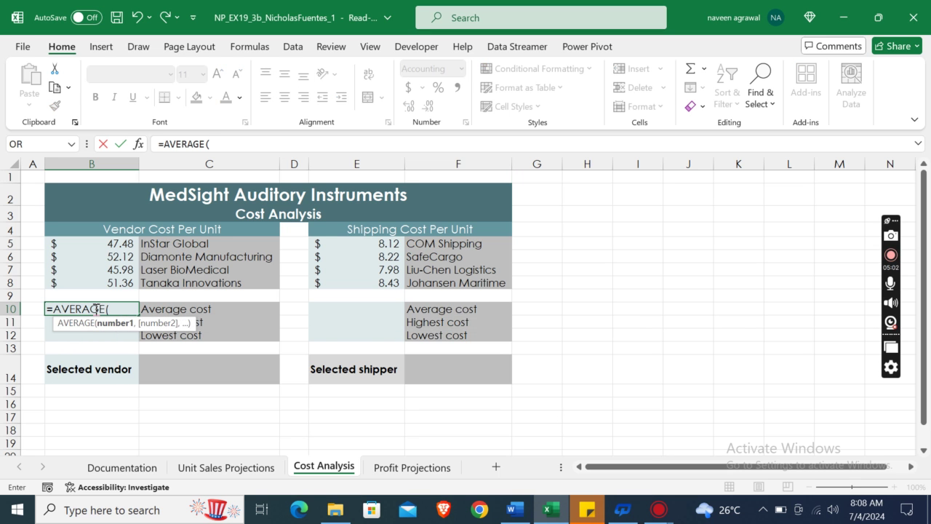
click(104, 242)
key(ctrl+shift+Down)
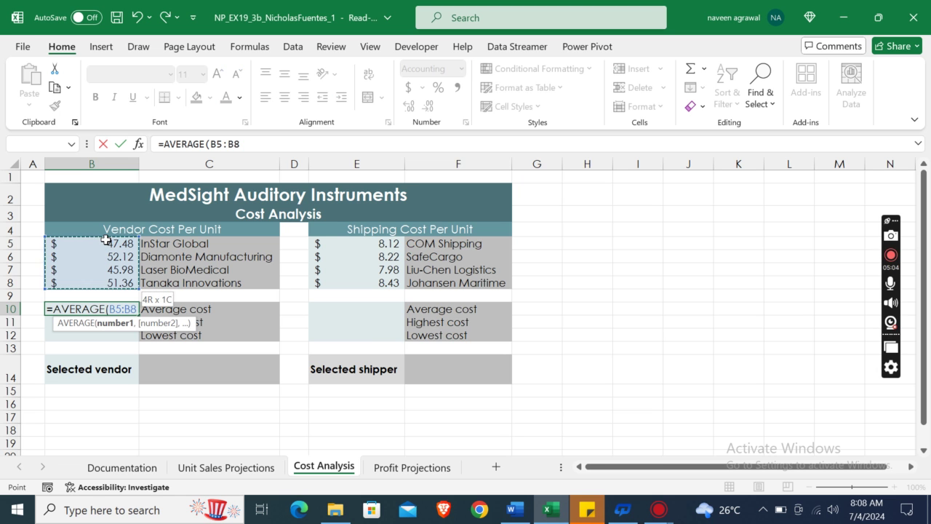
text())
key(Return)
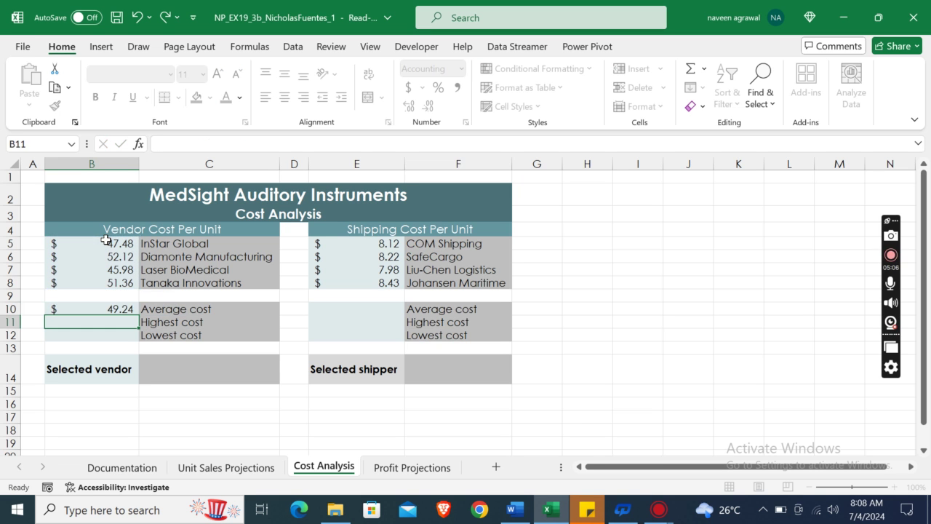
click(529, 508)
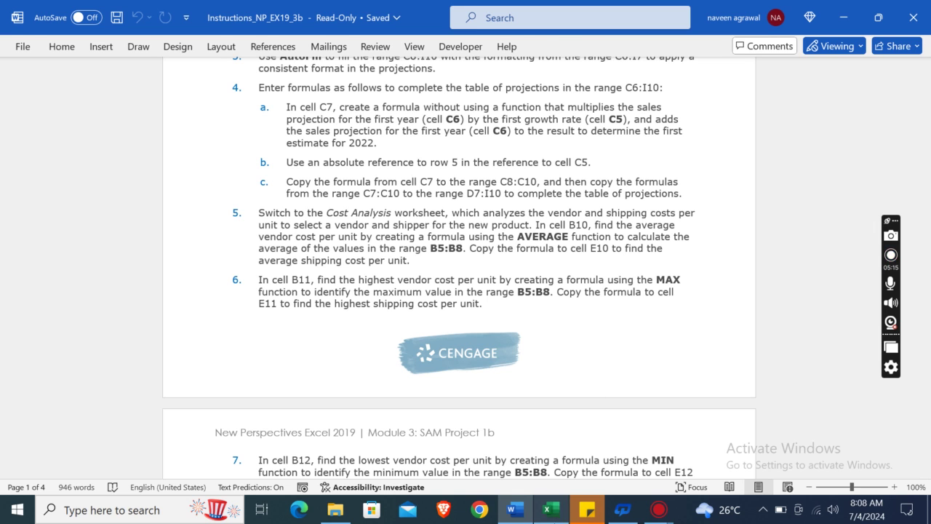
click(551, 509)
Copy B10's average into E10 using Formulas & Number Formatting, showing $8.19
click(109, 309)
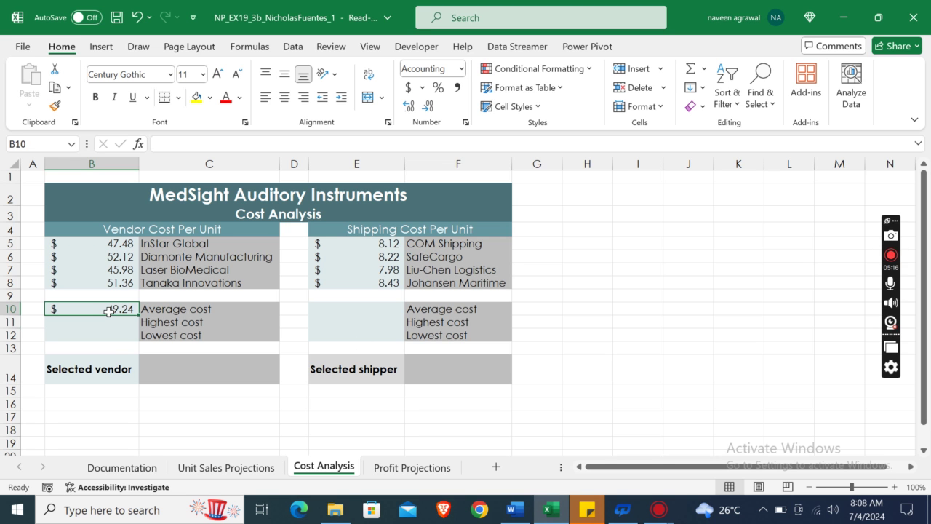
key(ctrl+c)
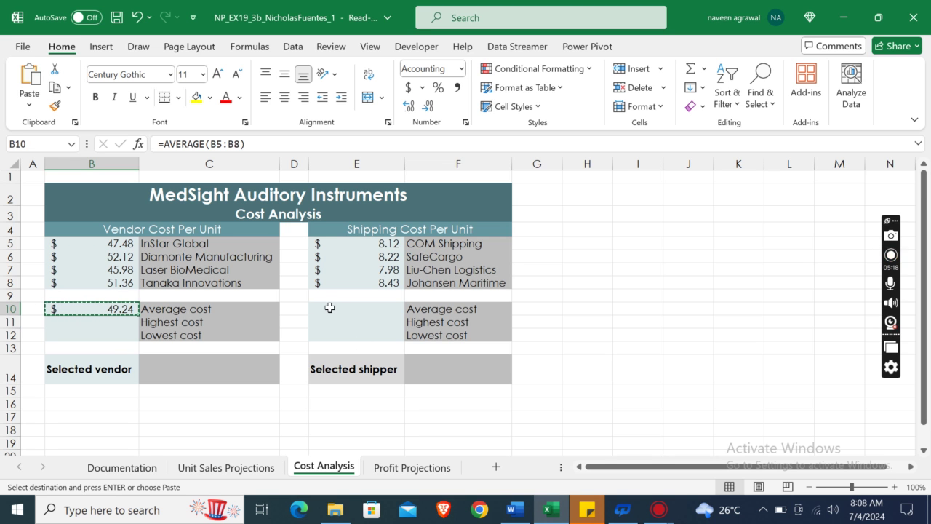
click(357, 308)
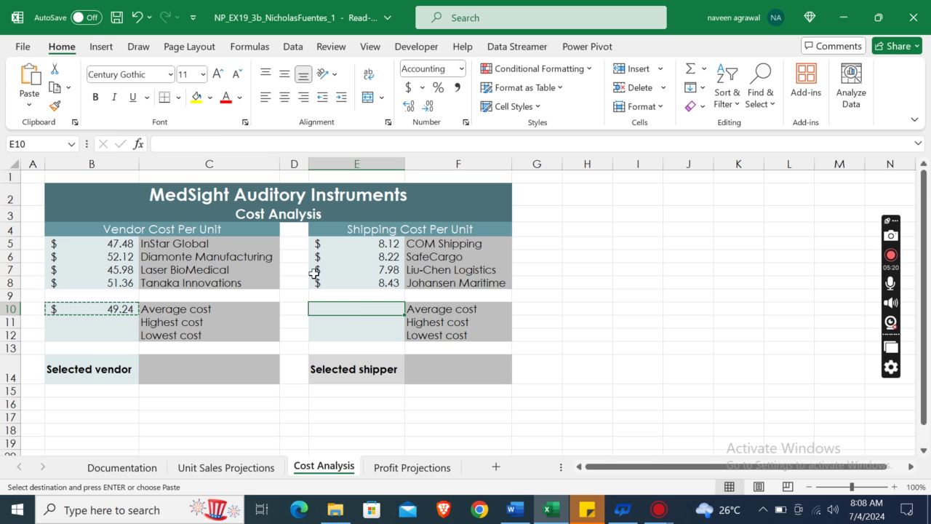
click(28, 108)
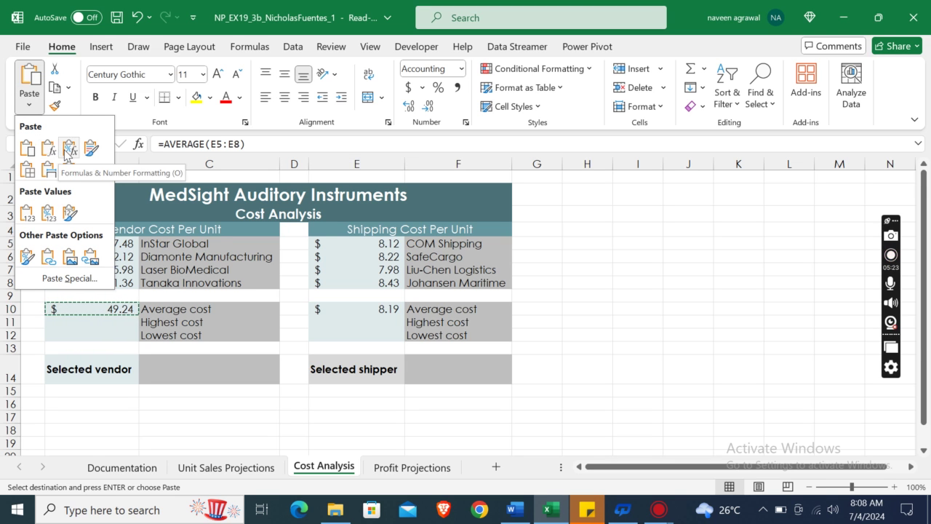
click(69, 150)
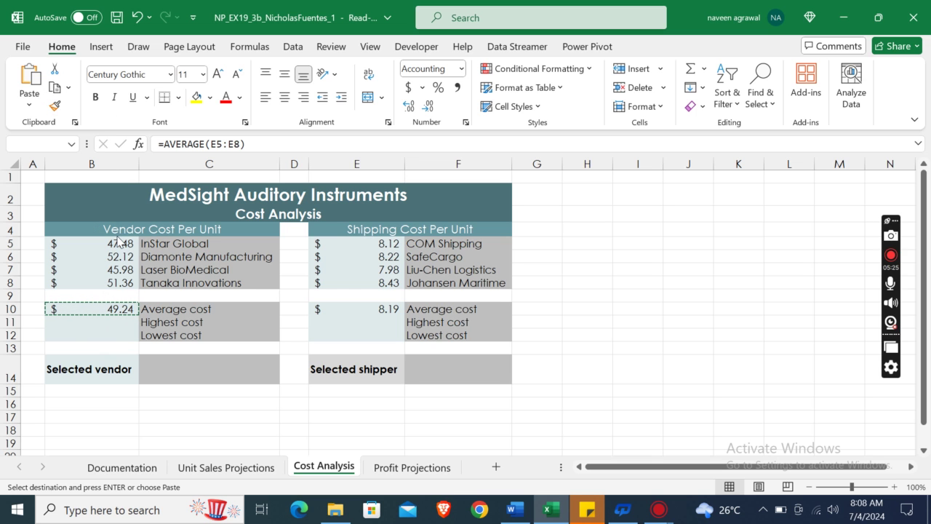
click(514, 509)
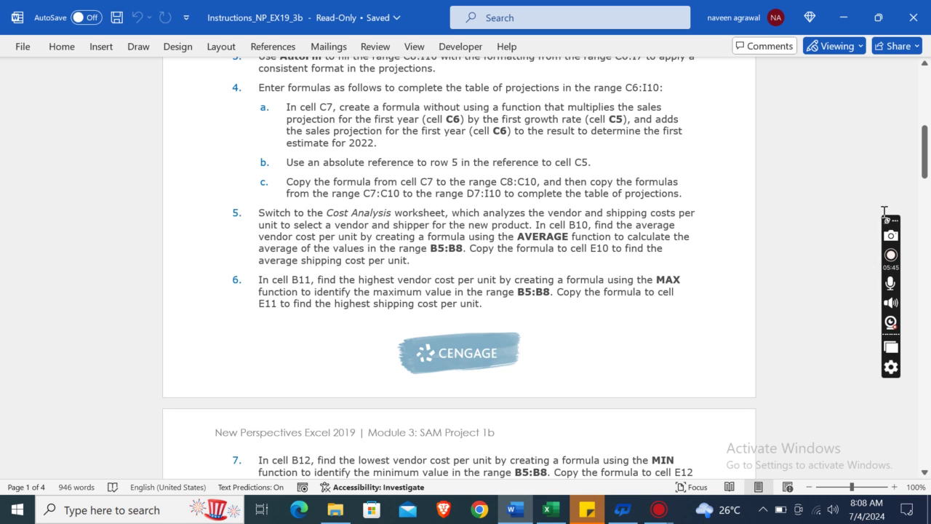
Scroll the Word instructions down to step 15 and back, then return to Cost Analysis
drag(924, 154, 923, 253)
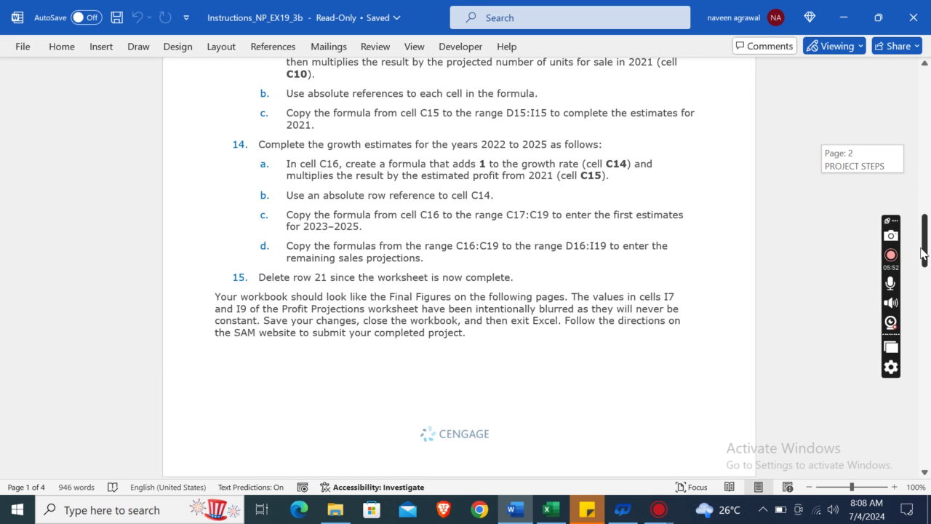
drag(923, 253, 928, 97)
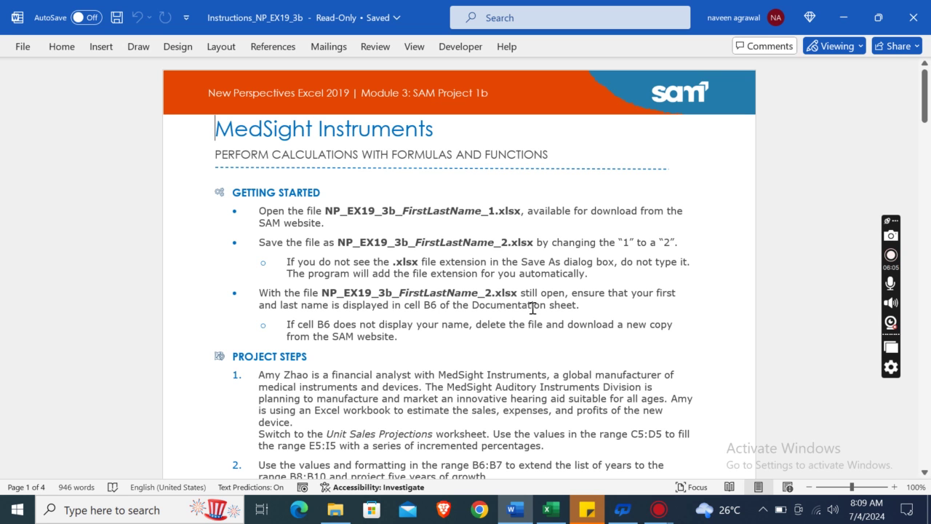
click(559, 514)
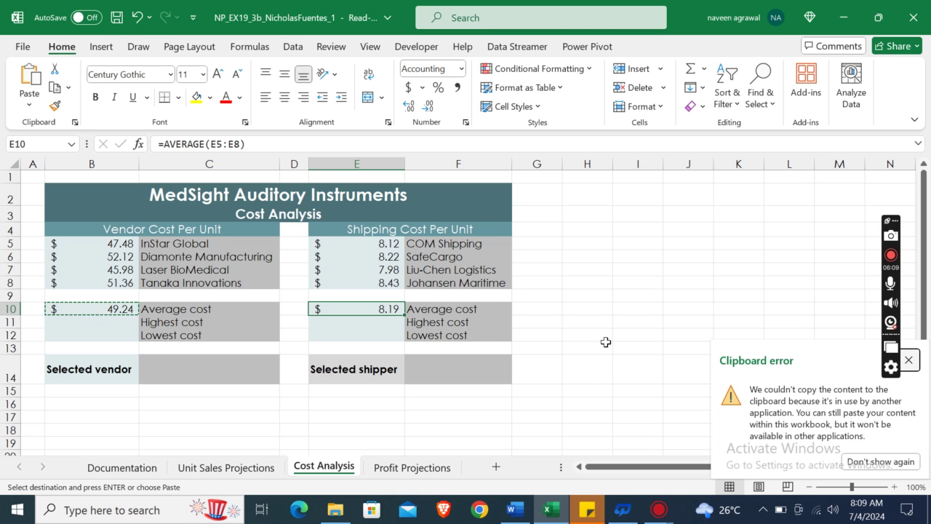